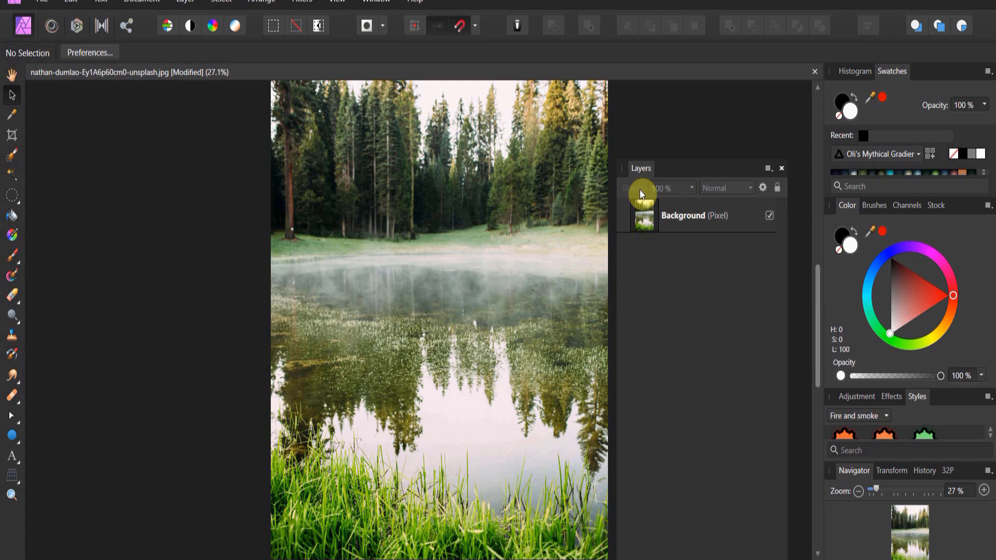
Step: Add a new empty pixel layer above the Background layer
{"action": "left_click_drag", "start_coordinate": [645, 216], "coordinate": [713, 220]}
{"action": "left_click", "coordinate": [12, 494]}
{"action": "left_click_drag", "start_coordinate": [318, 346], "coordinate": [167, 322]}
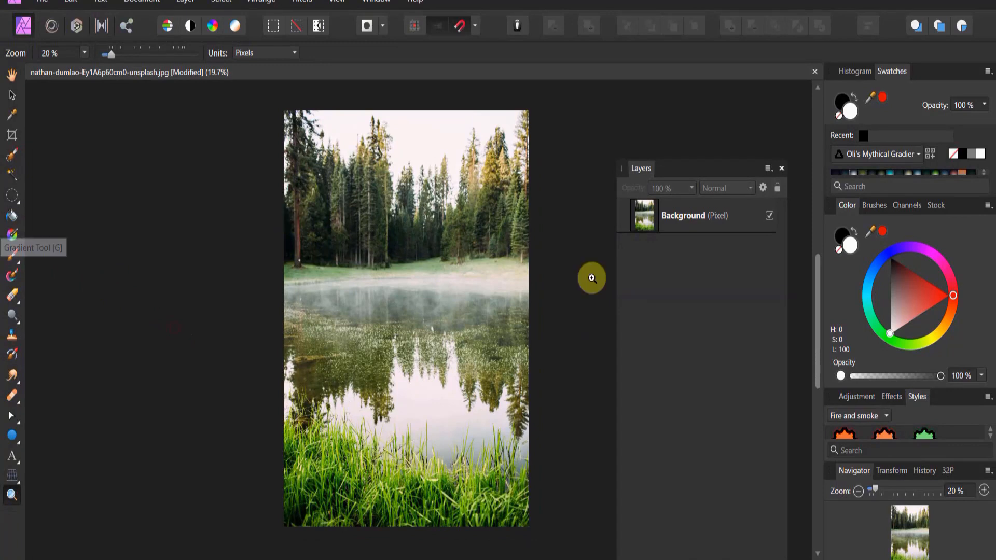
{"action": "left_click", "coordinate": [752, 558]}
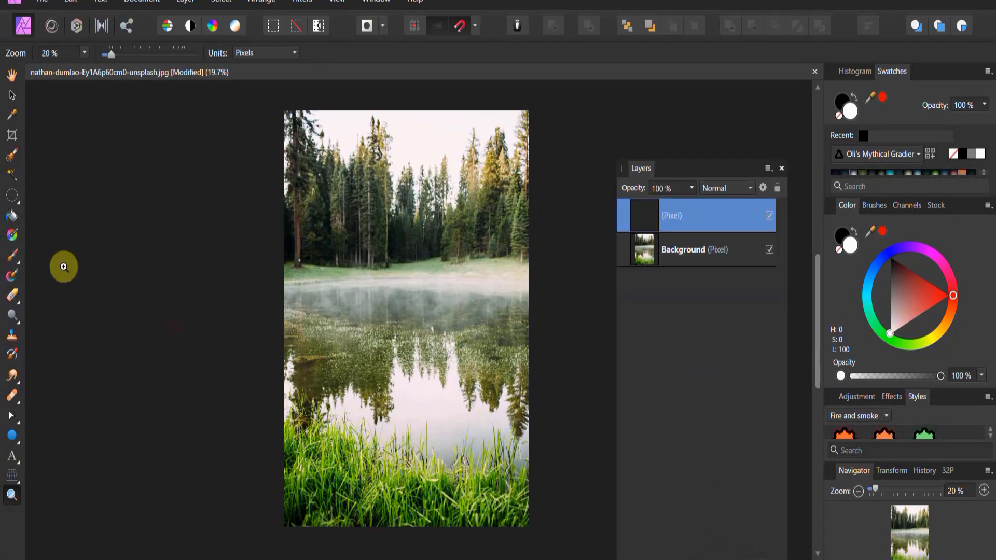
Step: Pick white and flood fill the new layer with it
{"action": "left_click", "coordinate": [19, 223]}
{"action": "left_click", "coordinate": [907, 316]}
{"action": "left_click_drag", "start_coordinate": [908, 317], "coordinate": [891, 333]}
{"action": "left_click", "coordinate": [492, 296]}
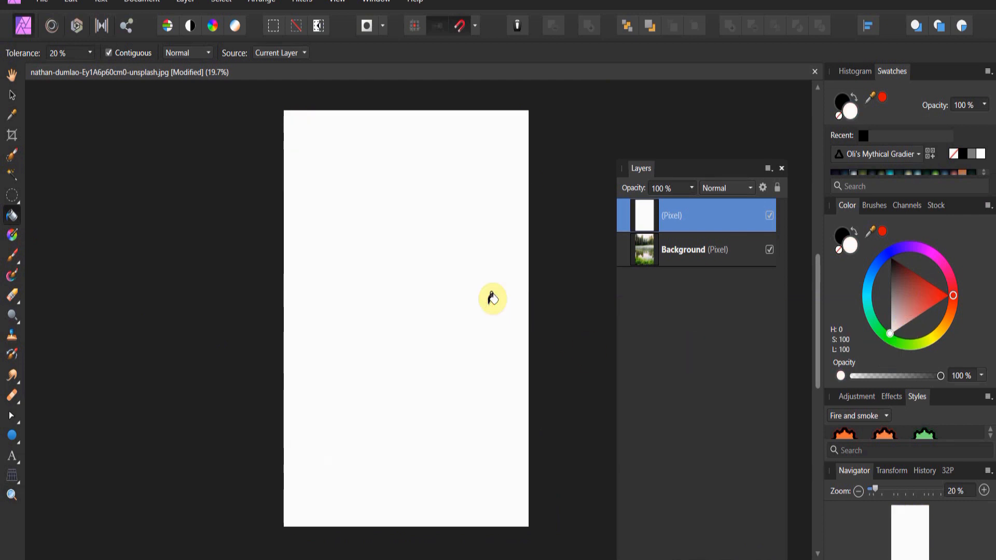
Step: Apply the Perlin Noise filter to the white layer
{"action": "left_click", "coordinate": [305, 4]}
{"action": "mouse_move", "coordinate": [306, 73]}
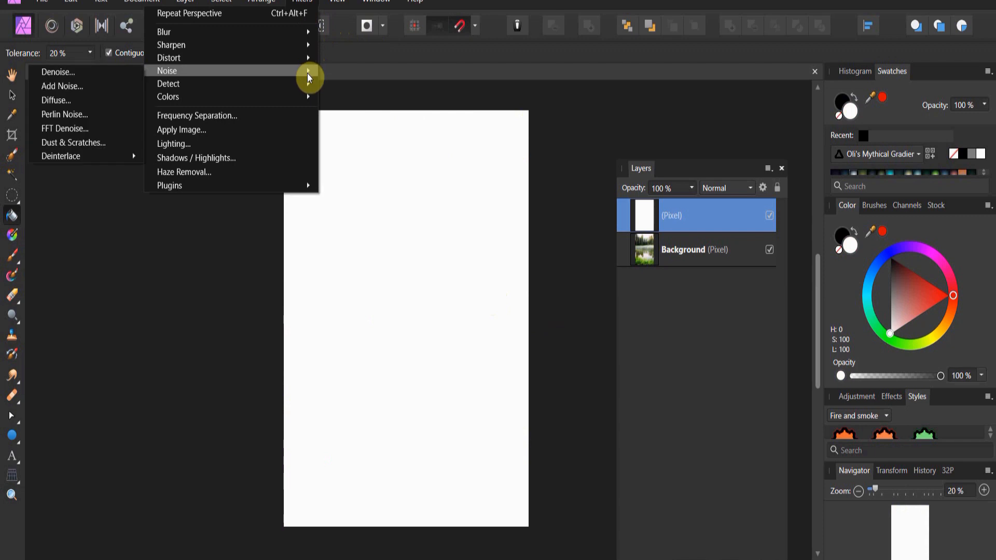
{"action": "left_click", "coordinate": [76, 116]}
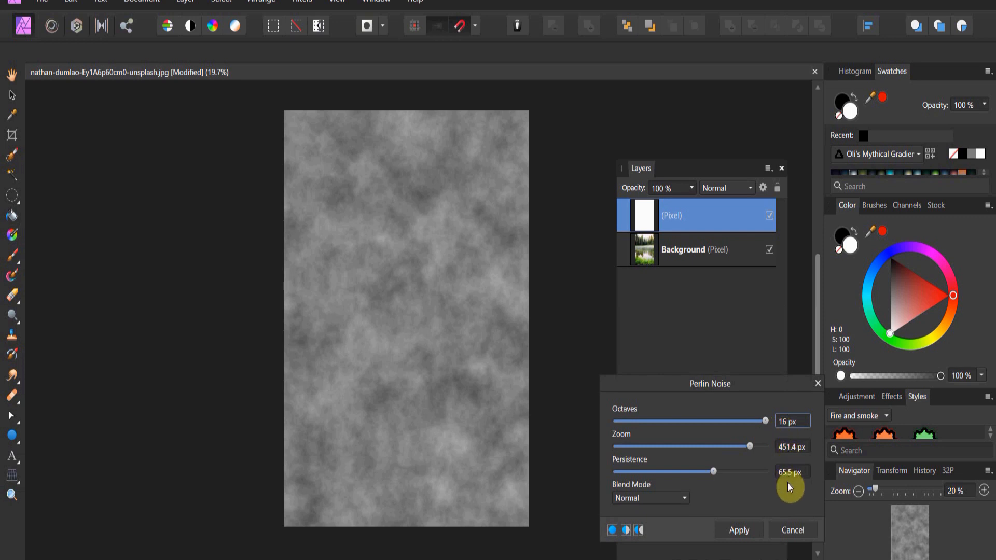
{"action": "left_click", "coordinate": [742, 525]}
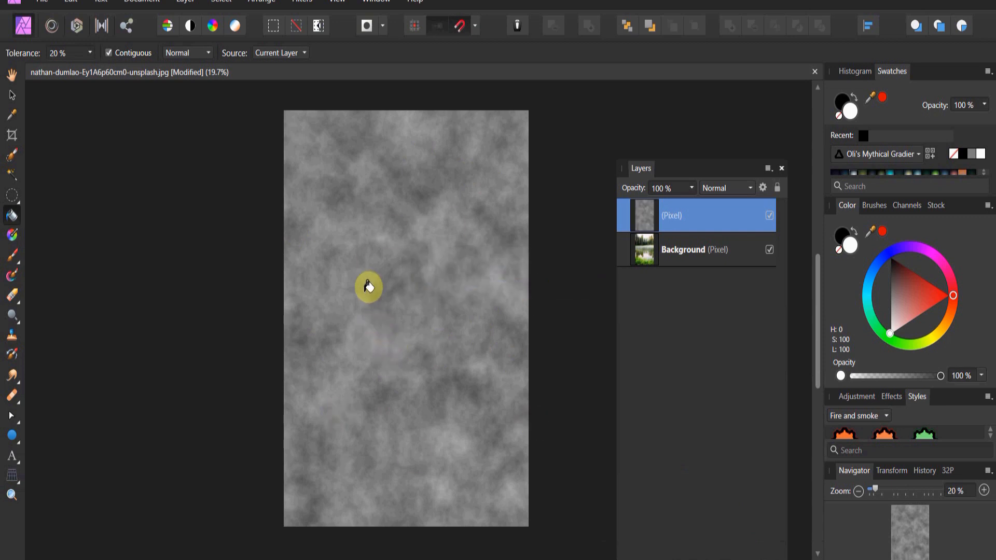
Step: Open the Twirl distortion filter on the noise layer
{"action": "left_click", "coordinate": [303, 4]}
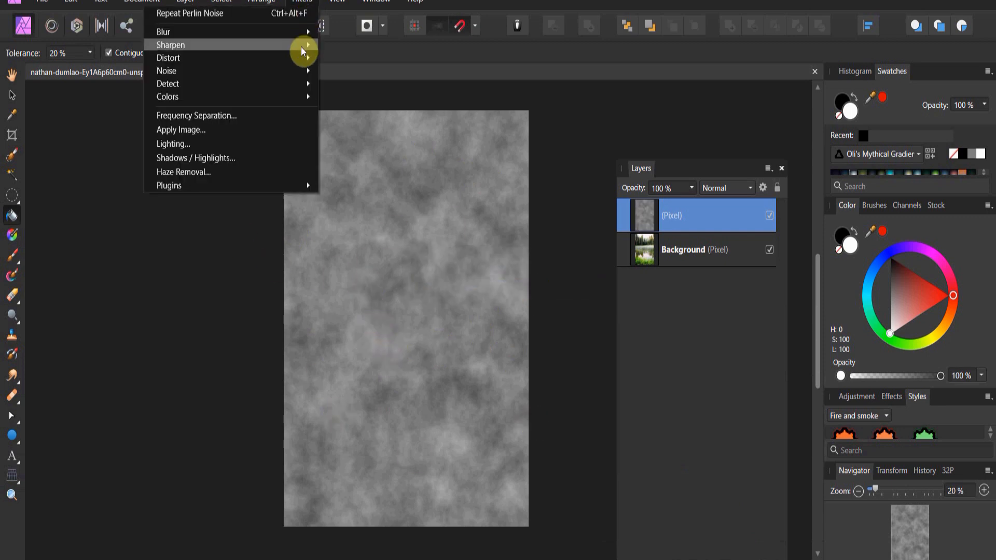
{"action": "mouse_move", "coordinate": [305, 60]}
{"action": "left_click", "coordinate": [356, 89]}
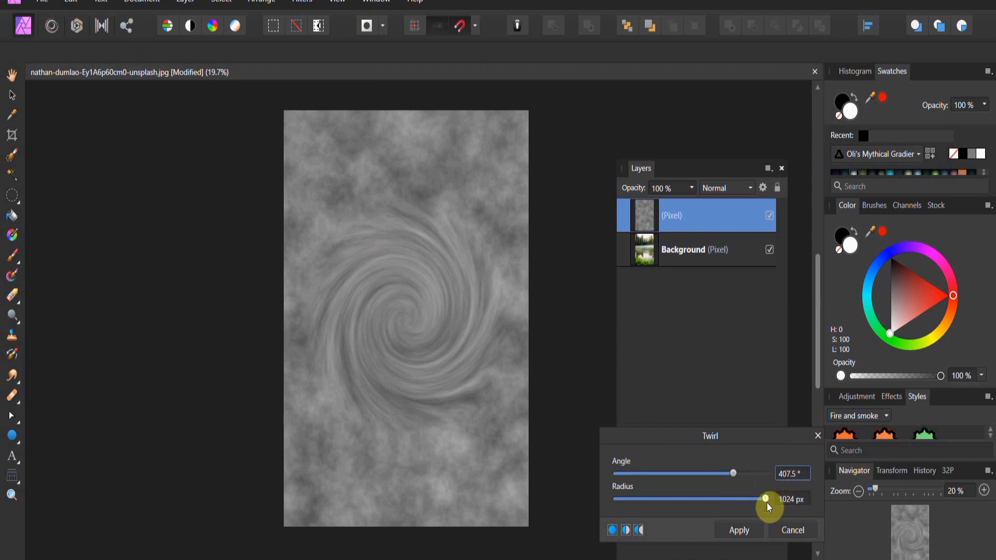
Step: Try Twirl radius values of 2000 px and 1500 px
{"action": "left_click", "coordinate": [785, 499]}
{"action": "type", "text": "20"}
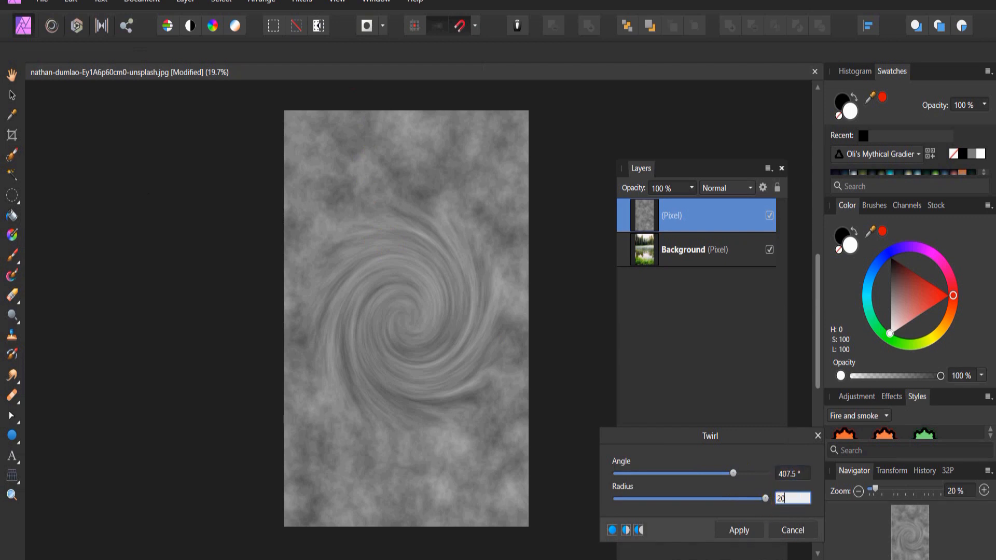
{"action": "type", "text": "00"}
{"action": "key", "text": "Return"}
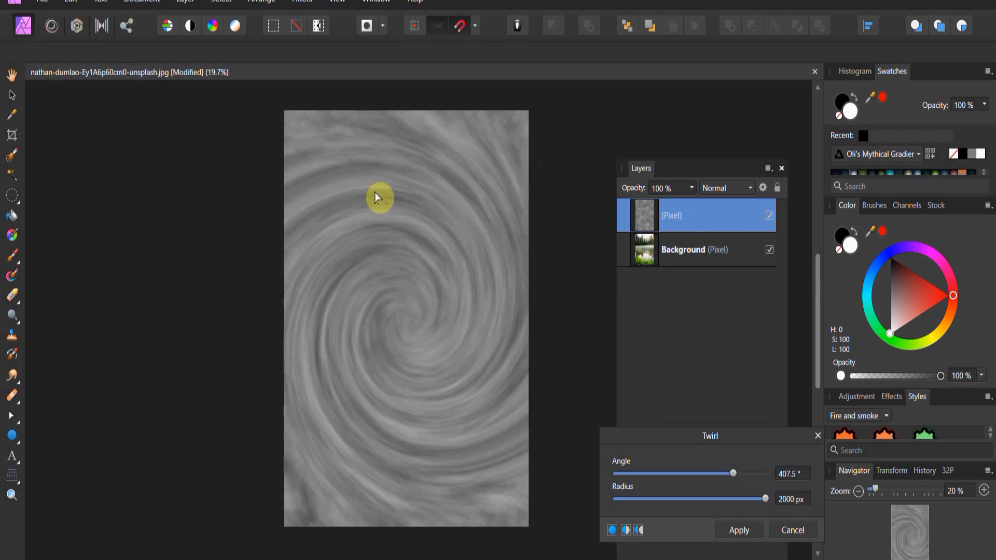
{"action": "left_click_drag", "start_coordinate": [758, 497], "coordinate": [764, 500]}
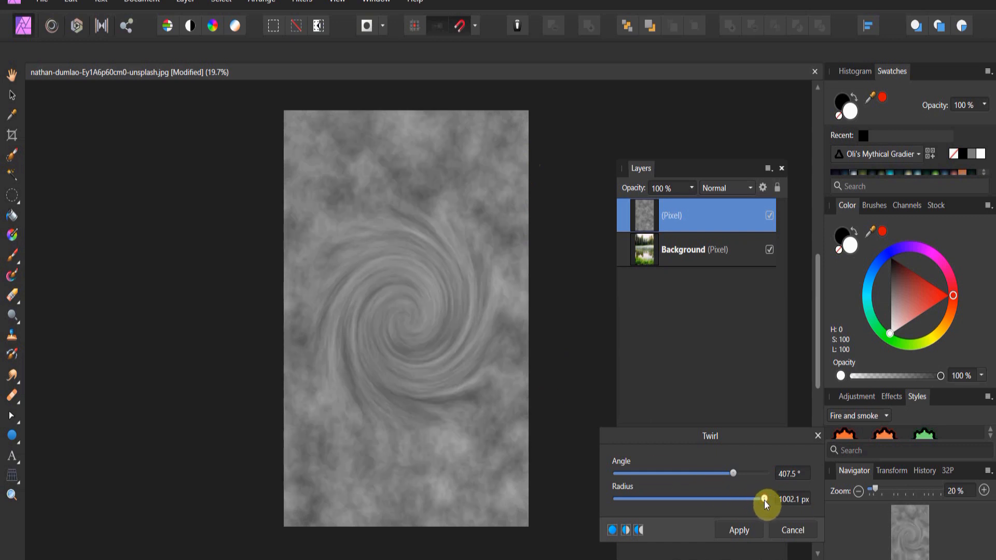
{"action": "type", "text": "154"}
{"action": "key", "text": "BackSpace"}
{"action": "key", "text": "BackSpace"}
{"action": "type", "text": "500"}
{"action": "key", "text": "Return"}
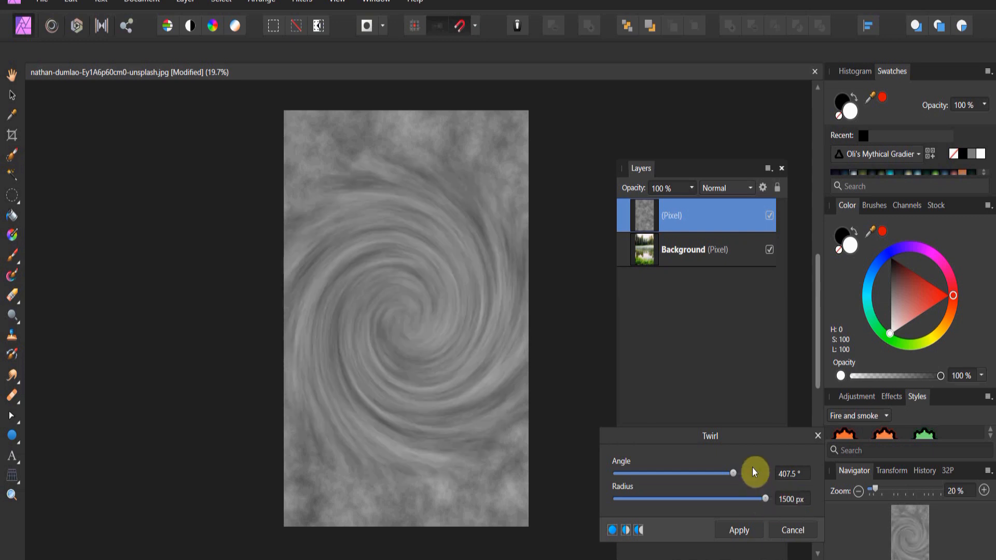
Step: Set the Twirl radius to 1200 px and apply the filter
{"action": "left_click", "coordinate": [783, 498]}
{"action": "type", "text": "1200"}
{"action": "key", "text": "Return"}
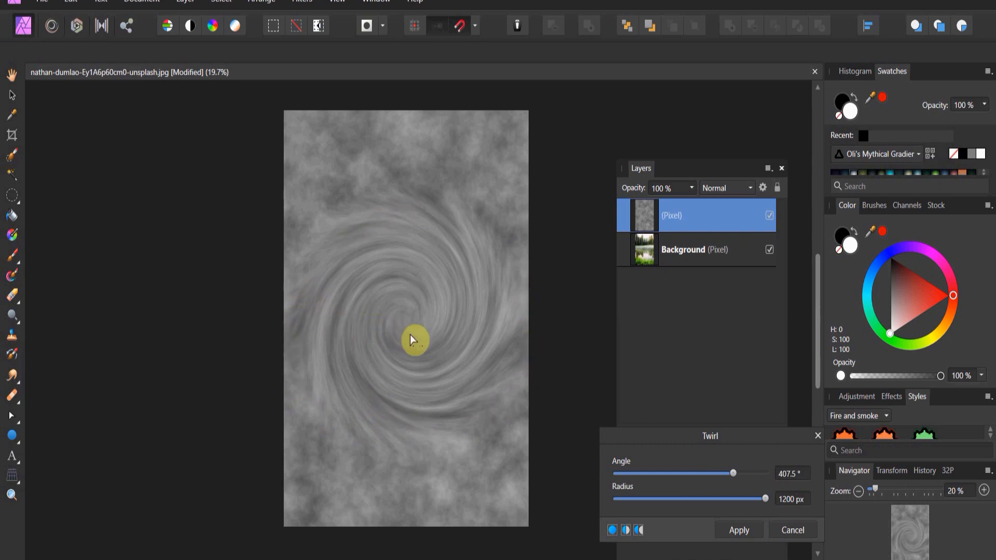
{"action": "left_click", "coordinate": [751, 530]}
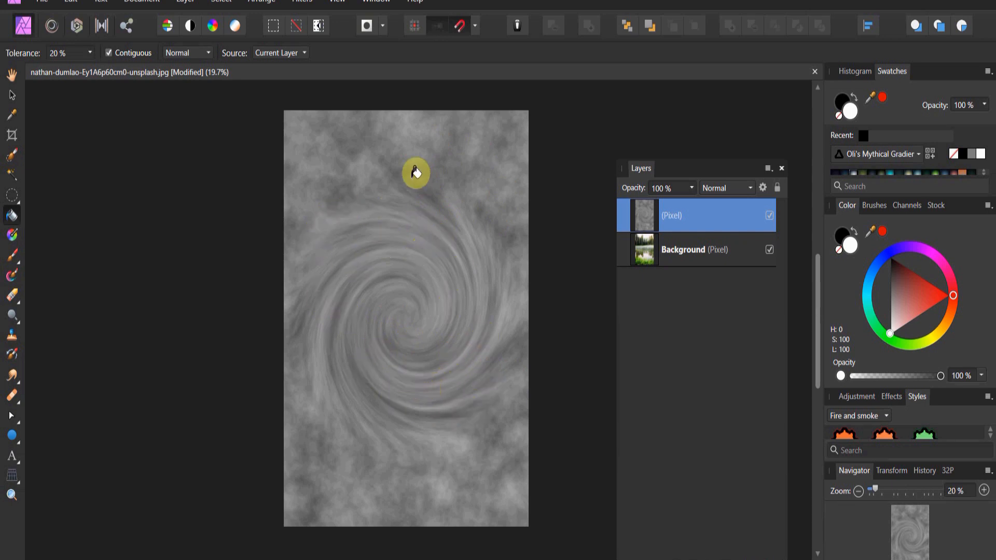
Step: Apply a Ripple distortion with a low intensity to the twirled layer
{"action": "left_click", "coordinate": [309, 4]}
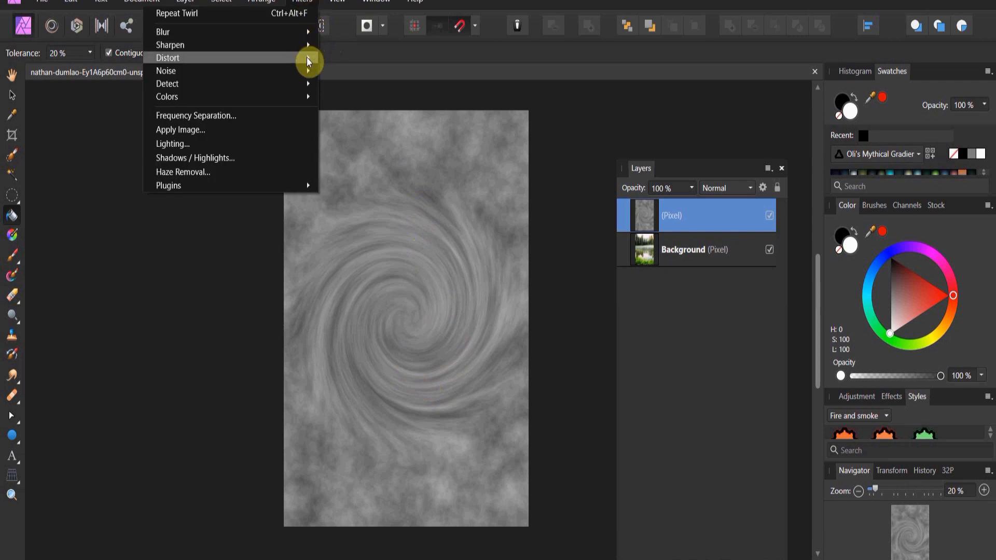
{"action": "mouse_move", "coordinate": [307, 59]}
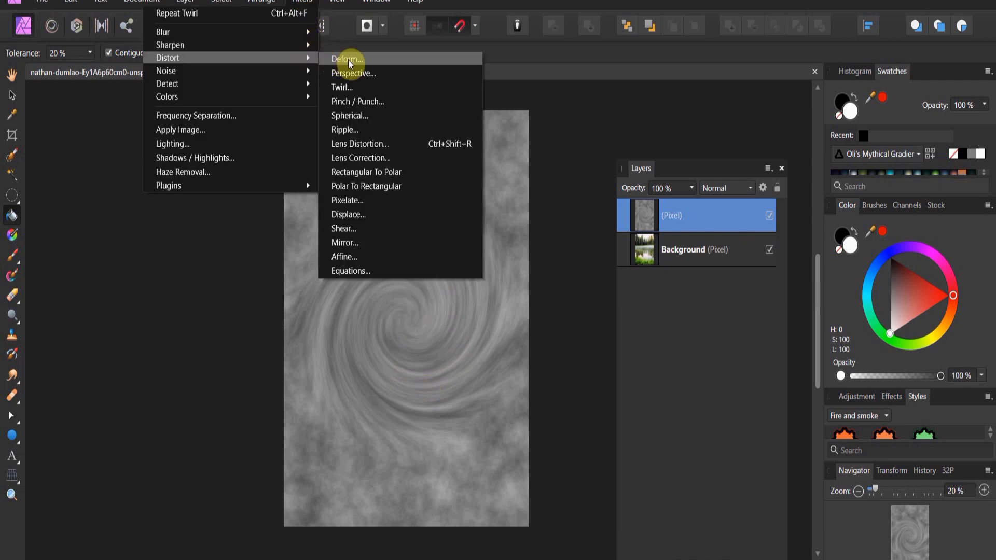
{"action": "left_click", "coordinate": [348, 129]}
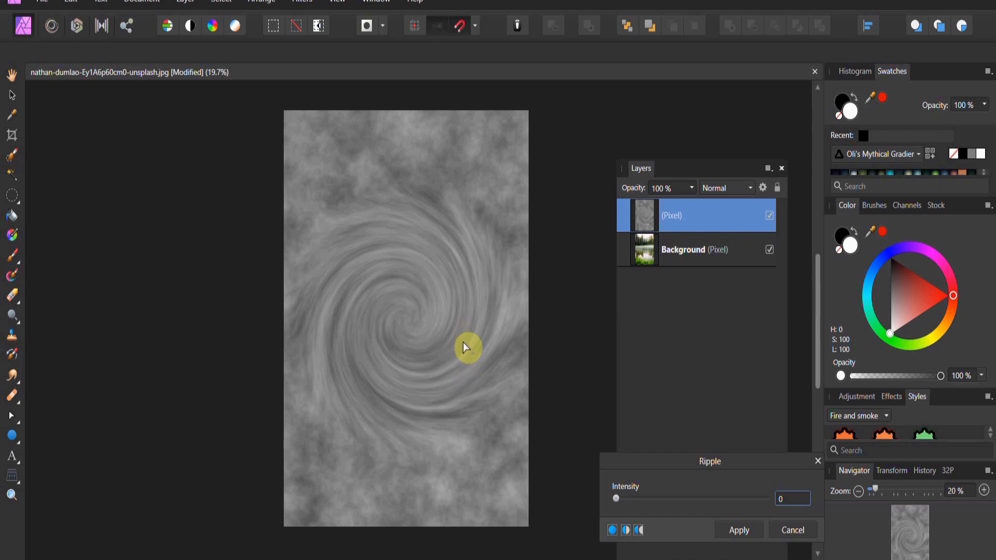
{"action": "mouse_move", "coordinate": [619, 501]}
{"action": "left_mouse_down"}
{"action": "mouse_move", "coordinate": [641, 500]}
{"action": "mouse_move", "coordinate": [621, 495]}
{"action": "left_mouse_up"}
{"action": "left_click_drag", "start_coordinate": [489, 392], "coordinate": [466, 342]}
{"action": "left_click_drag", "start_coordinate": [528, 355], "coordinate": [588, 372]}
{"action": "left_click_drag", "start_coordinate": [622, 500], "coordinate": [625, 494]}
{"action": "left_click", "coordinate": [747, 534]}
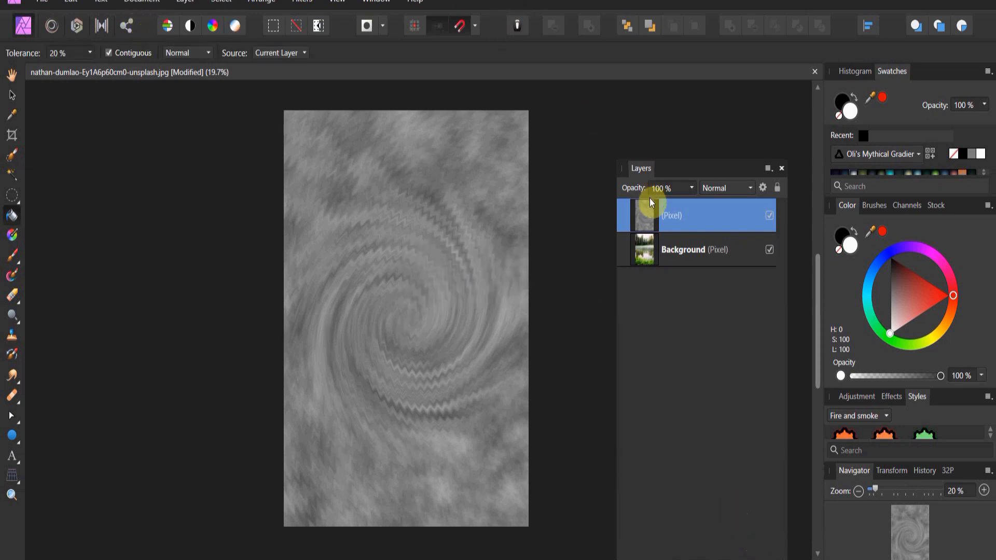
Step: Rename the noise layer to Ripple
{"action": "double_click", "coordinate": [669, 225]}
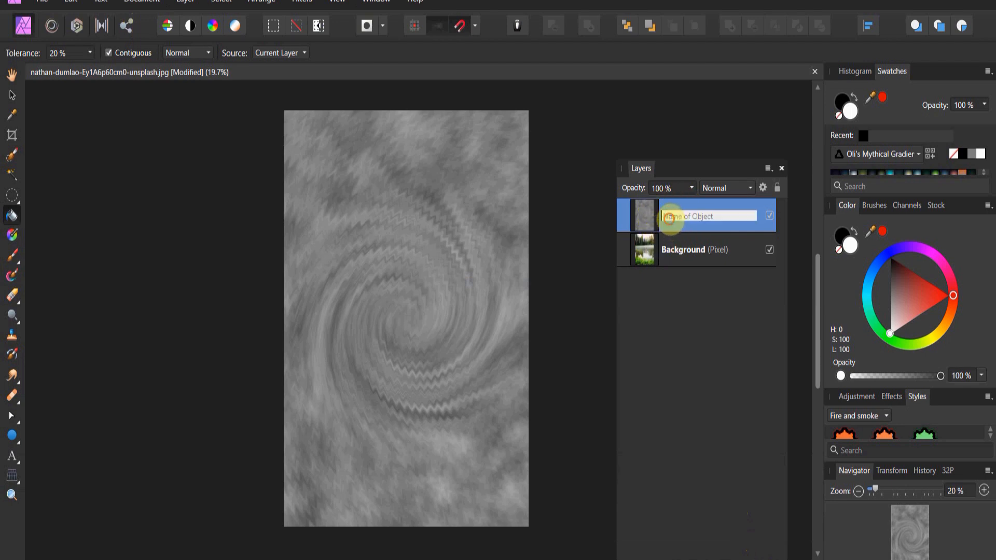
{"action": "type", "text": "Ripple"}
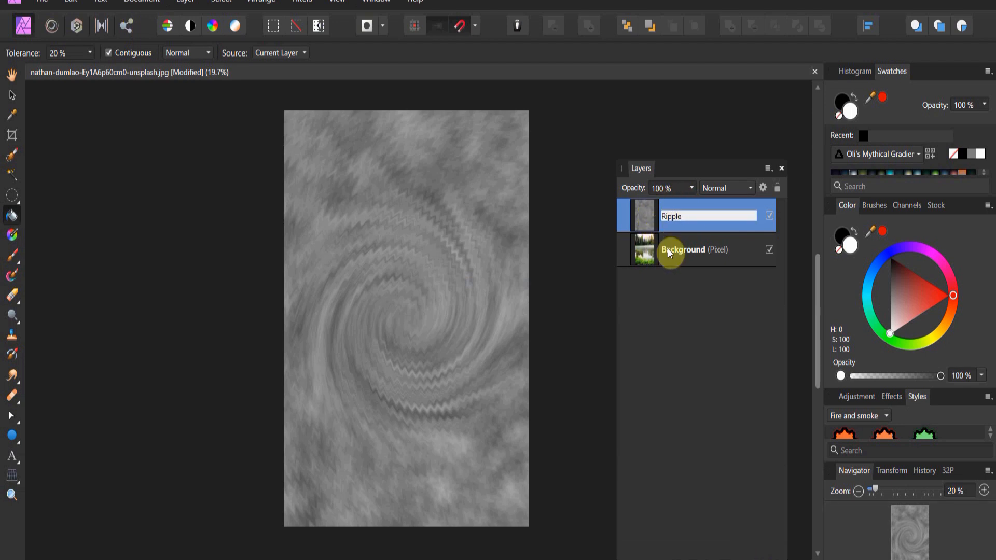
{"action": "left_click", "coordinate": [694, 310]}
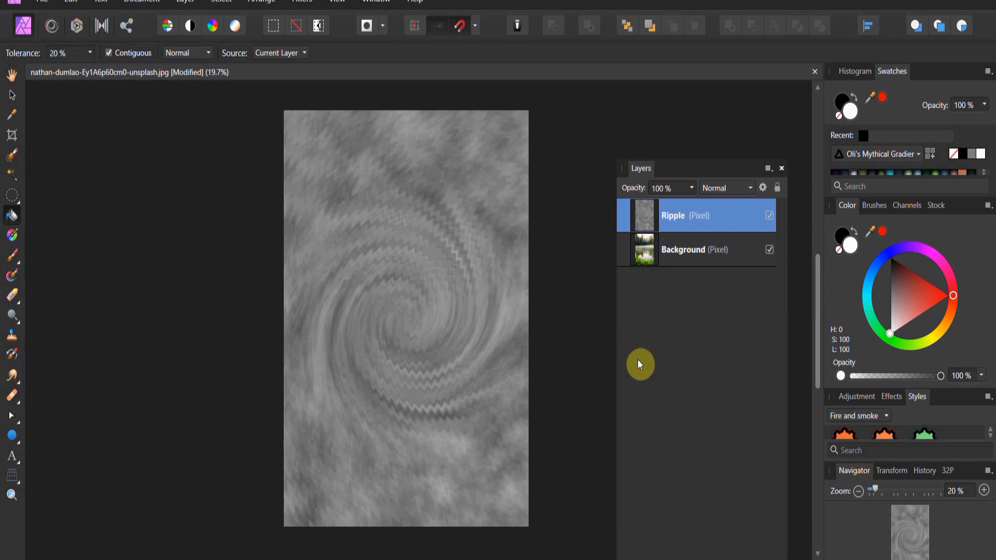
Step: Distort the Ripple layer with the Perspective tool into a flat trapezoid lying over the lake water
{"action": "left_click", "coordinate": [15, 476]}
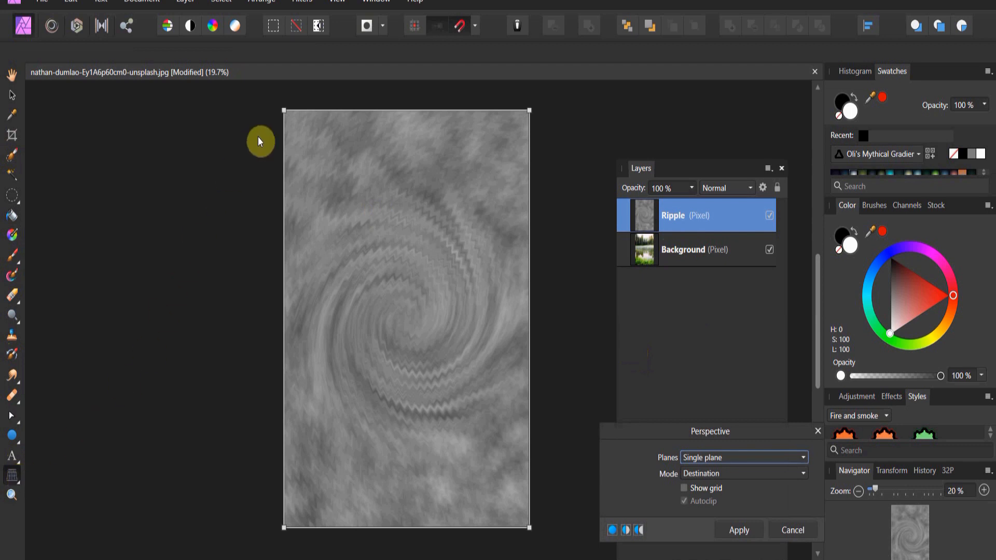
{"action": "left_click_drag", "start_coordinate": [285, 115], "coordinate": [312, 288]}
{"action": "left_click_drag", "start_coordinate": [527, 114], "coordinate": [430, 289]}
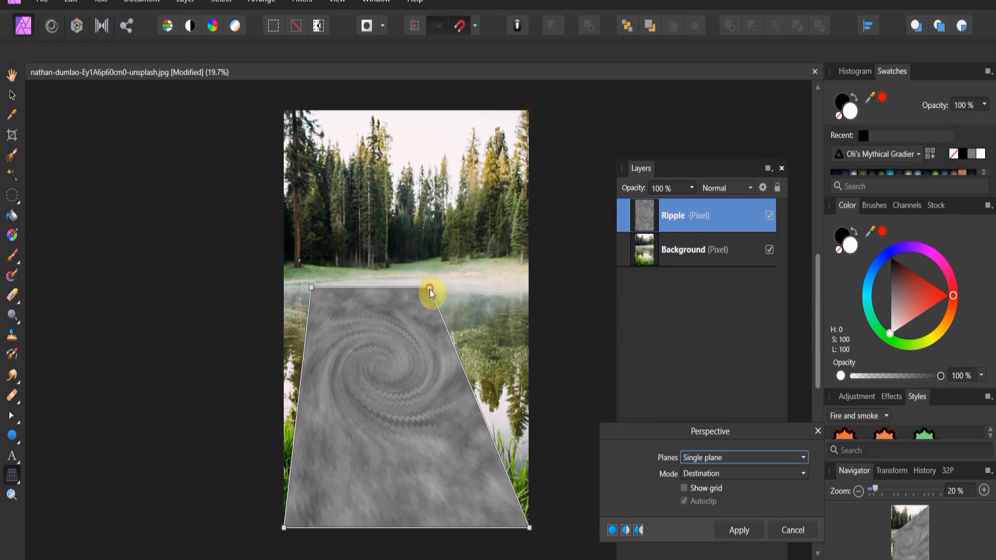
{"action": "left_click_drag", "start_coordinate": [311, 287], "coordinate": [357, 323]}
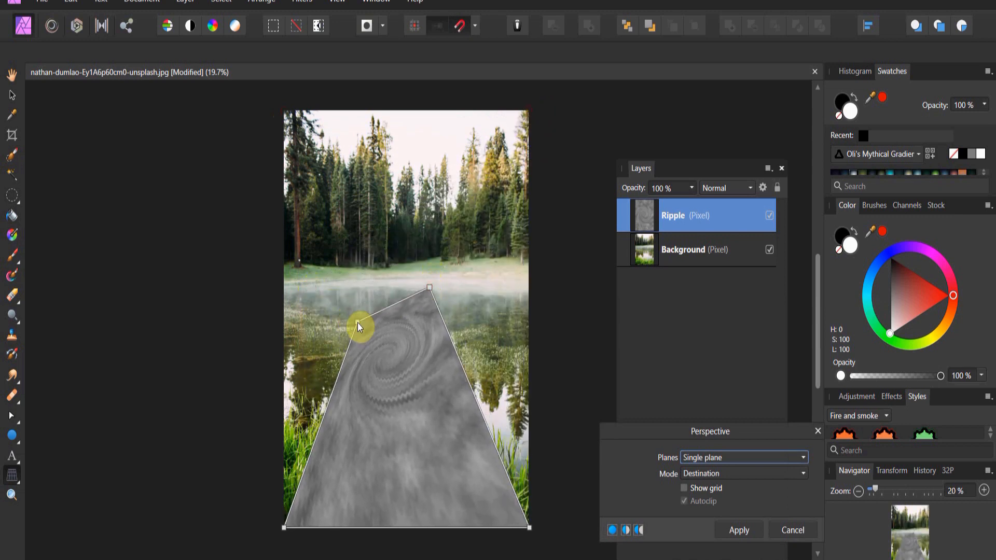
{"action": "left_click_drag", "start_coordinate": [429, 288], "coordinate": [440, 313]}
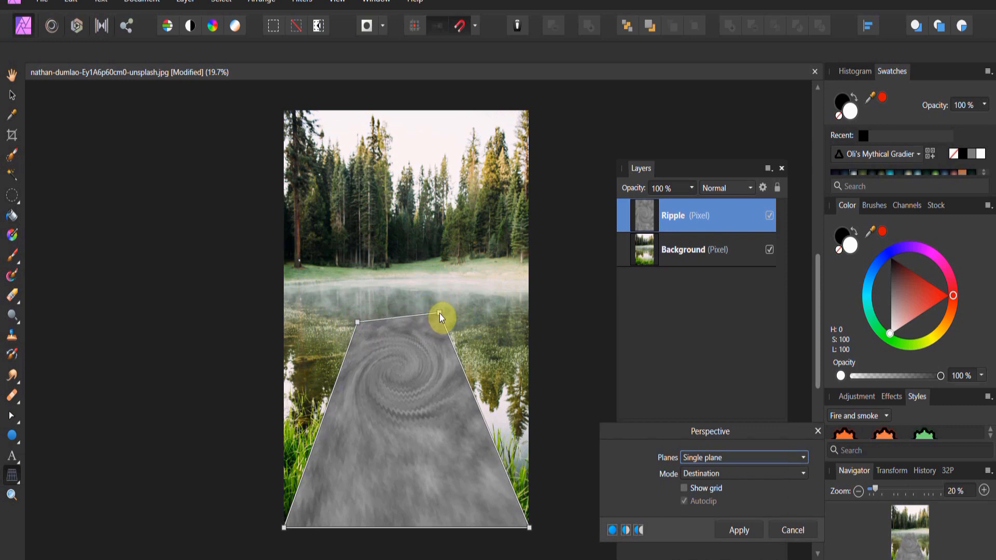
{"action": "left_click_drag", "start_coordinate": [284, 528], "coordinate": [279, 381]}
{"action": "left_click_drag", "start_coordinate": [531, 519], "coordinate": [529, 415]}
{"action": "left_click_drag", "start_coordinate": [276, 386], "coordinate": [285, 421]}
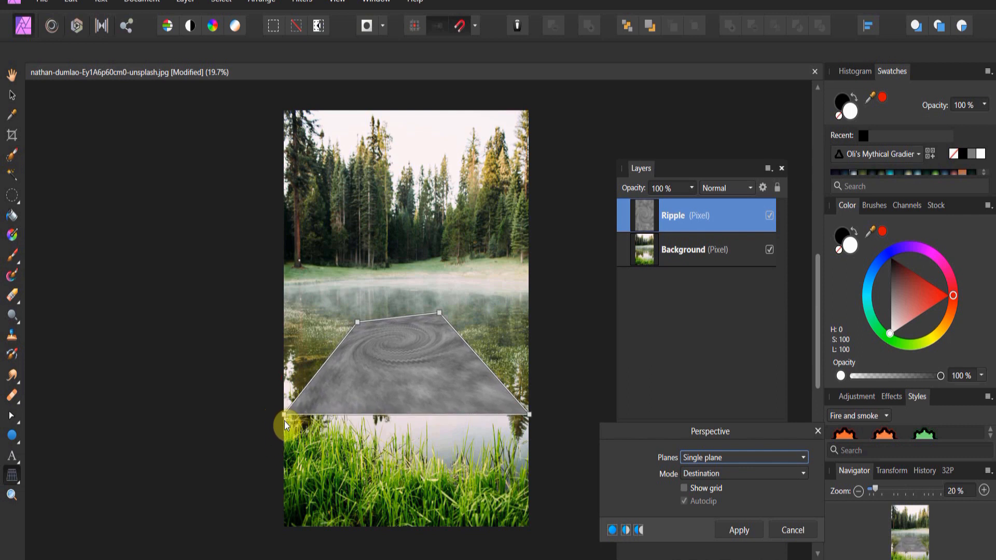
{"action": "left_click_drag", "start_coordinate": [441, 313], "coordinate": [466, 316]}
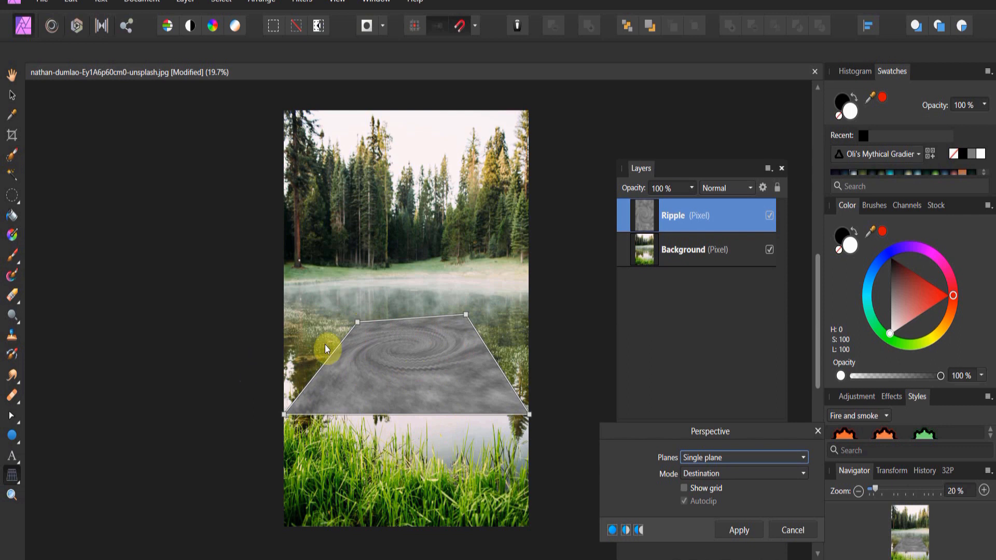
{"action": "left_click_drag", "start_coordinate": [357, 321], "coordinate": [360, 322]}
{"action": "left_click", "coordinate": [735, 534]}
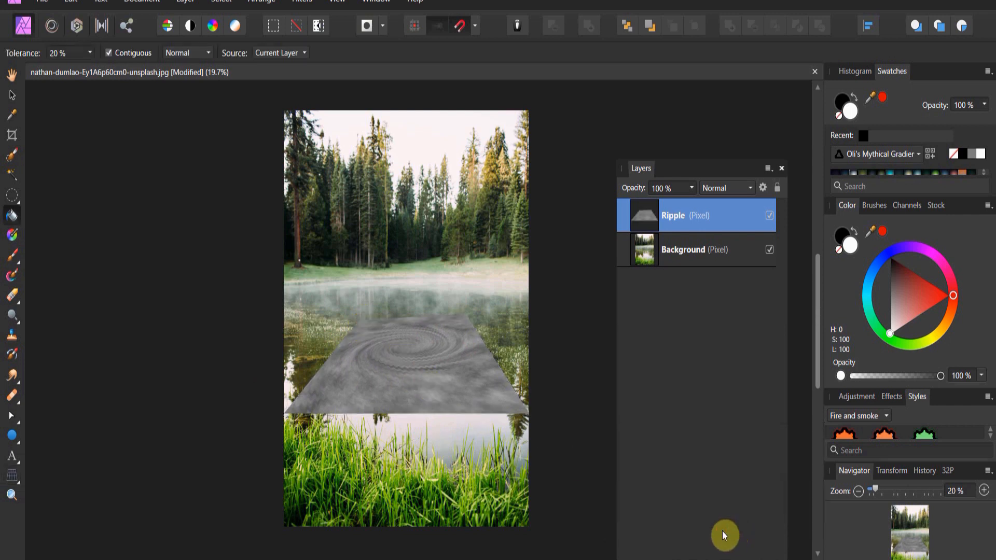
Step: Stretch the Ripple layer wider and move it down over the lower lake surface
{"action": "left_click", "coordinate": [12, 95]}
{"action": "left_click_drag", "start_coordinate": [529, 414], "coordinate": [560, 444]}
{"action": "left_click_drag", "start_coordinate": [449, 394], "coordinate": [452, 461]}
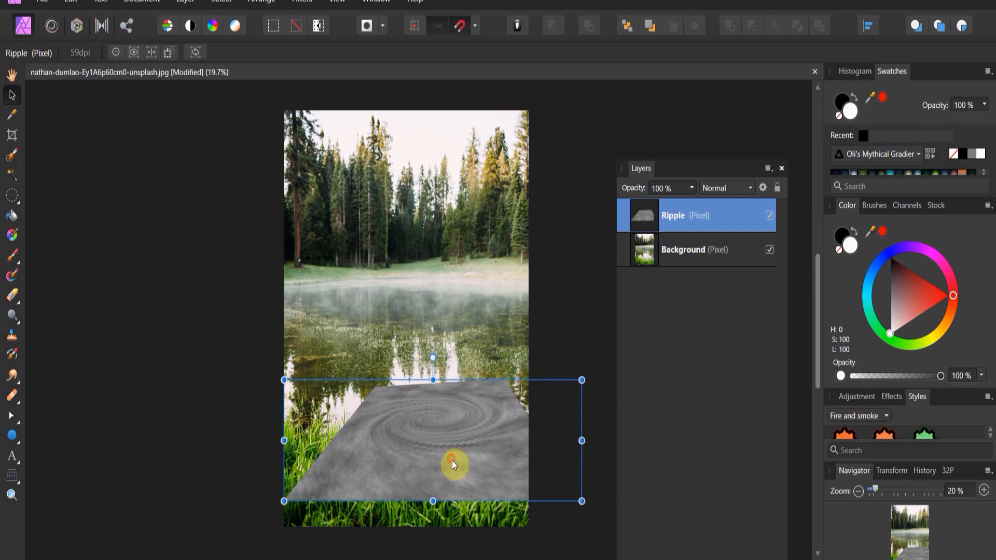
Step: Set the Ripple layer's blend mode to Overlay and nudge it slightly
{"action": "left_click", "coordinate": [723, 189]}
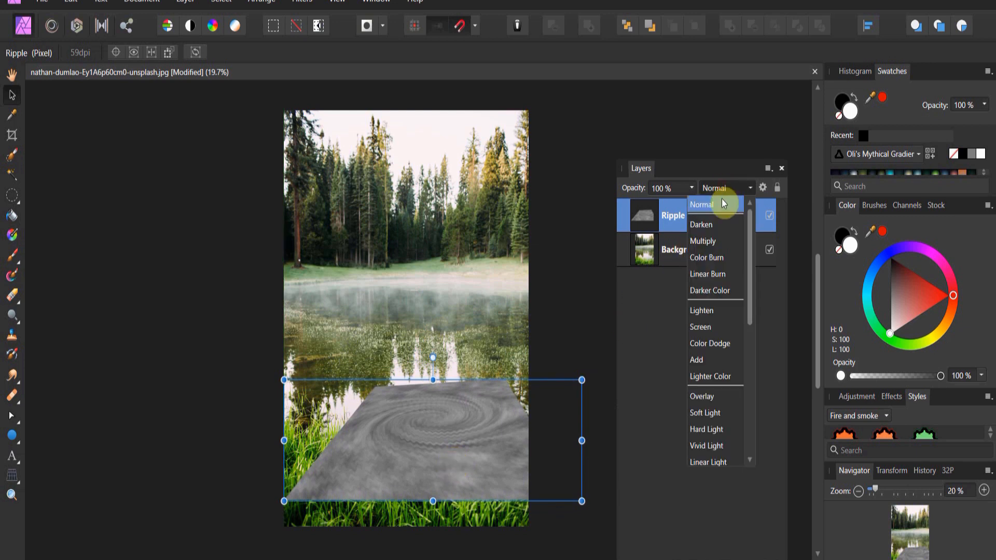
{"action": "left_click", "coordinate": [717, 396]}
{"action": "mouse_move", "coordinate": [449, 442]}
{"action": "left_mouse_down"}
{"action": "mouse_move", "coordinate": [465, 453]}
{"action": "mouse_move", "coordinate": [456, 447]}
{"action": "left_mouse_up"}
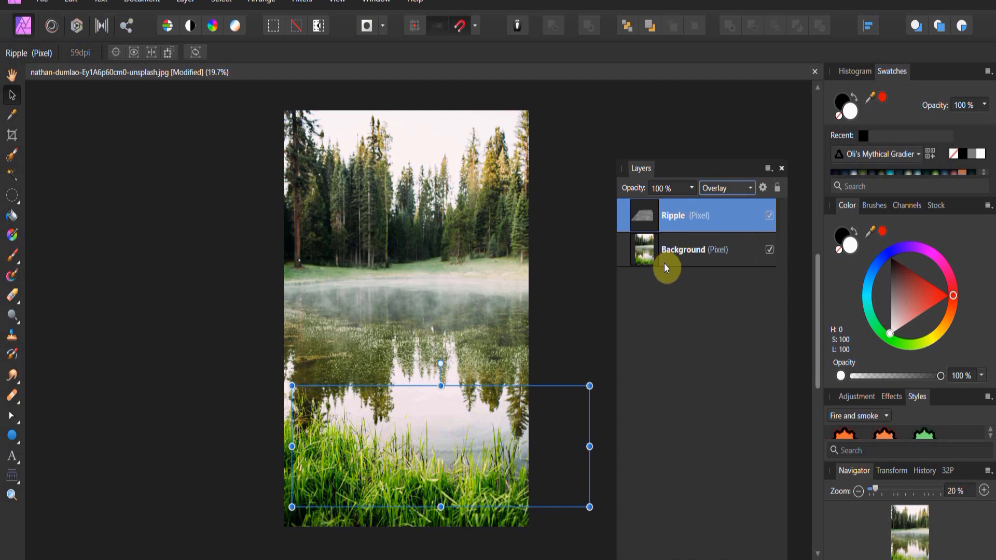
Step: Add a Levels adjustment nested inside the Ripple layer with black level 29% and white level 91%
{"action": "left_click", "coordinate": [695, 559]}
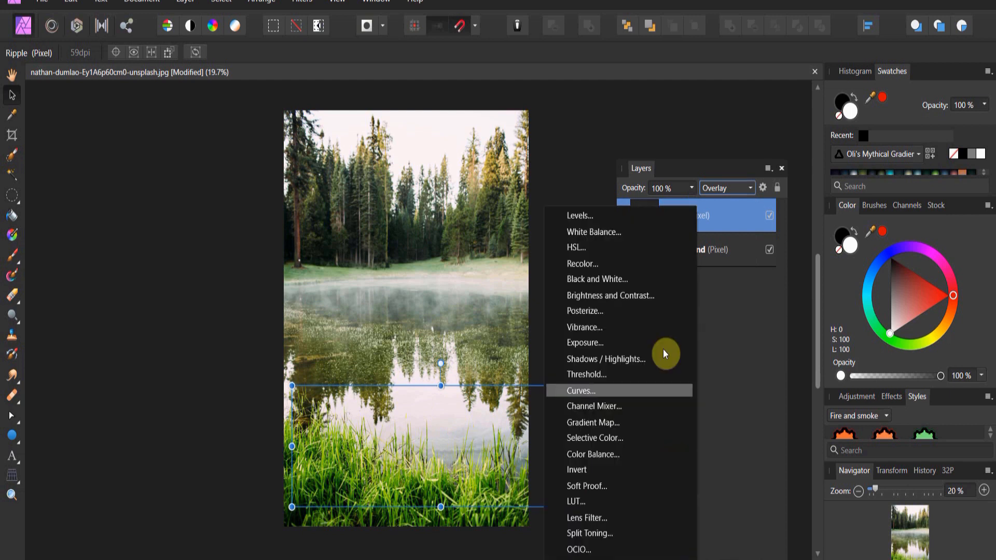
{"action": "left_click", "coordinate": [647, 216]}
{"action": "left_click_drag", "start_coordinate": [648, 220], "coordinate": [665, 250]}
{"action": "left_click_drag", "start_coordinate": [208, 65], "coordinate": [823, 152]}
{"action": "left_click_drag", "start_coordinate": [642, 322], "coordinate": [709, 337]}
{"action": "left_click_drag", "start_coordinate": [891, 354], "coordinate": [867, 357]}
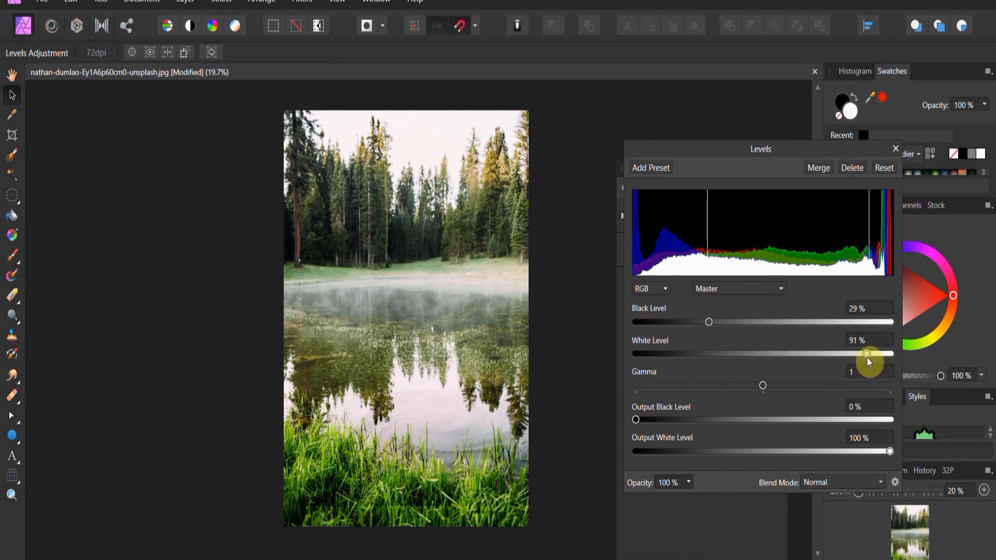
{"action": "mouse_move", "coordinate": [711, 323]}
{"action": "left_mouse_down"}
{"action": "mouse_move", "coordinate": [753, 328]}
{"action": "mouse_move", "coordinate": [708, 323]}
{"action": "left_mouse_up"}
Step: Nudge the Ripple layer slightly and expand it to show its nested Levels adjustment
{"action": "left_click", "coordinate": [434, 440]}
{"action": "mouse_move", "coordinate": [419, 427]}
{"action": "left_mouse_down"}
{"action": "mouse_move", "coordinate": [437, 437]}
{"action": "mouse_move", "coordinate": [433, 428]}
{"action": "left_mouse_up"}
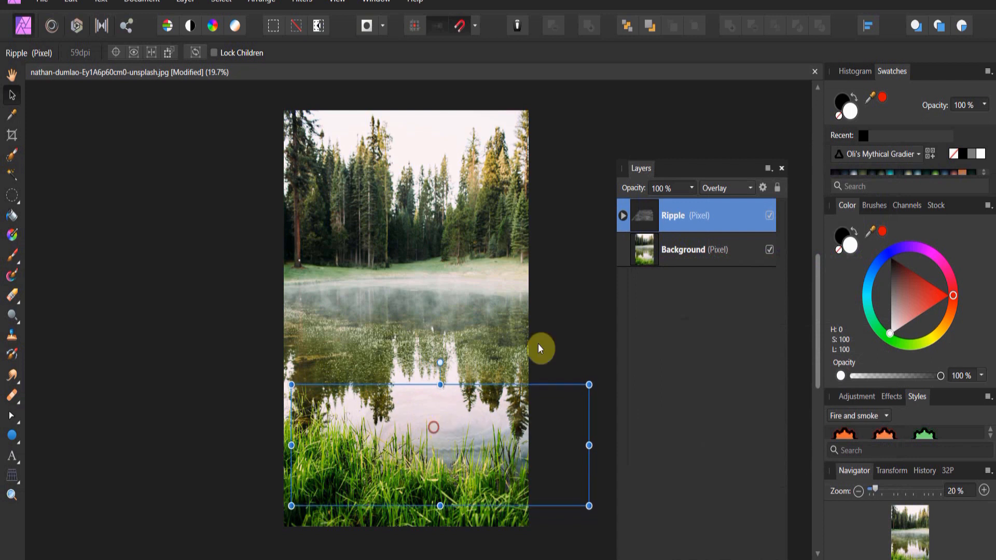
{"action": "left_click", "coordinate": [624, 216]}
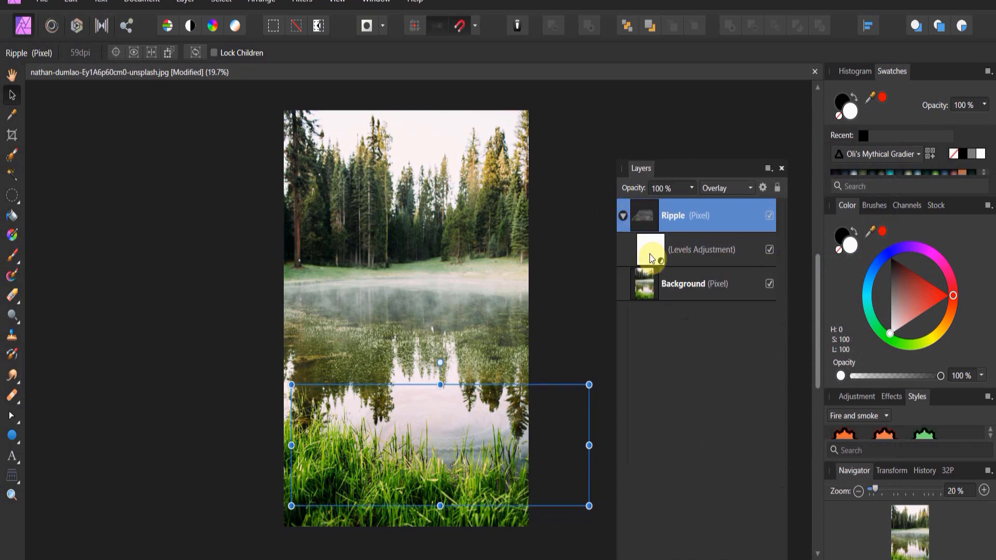
Step: Adjust the nested Levels to output black level 20% and white level 73%, then nudge the Ripple layer slightly
{"action": "double_click", "coordinate": [650, 254]}
{"action": "mouse_move", "coordinate": [640, 422]}
{"action": "left_mouse_down"}
{"action": "mouse_move", "coordinate": [718, 421]}
{"action": "mouse_move", "coordinate": [655, 418]}
{"action": "left_mouse_up"}
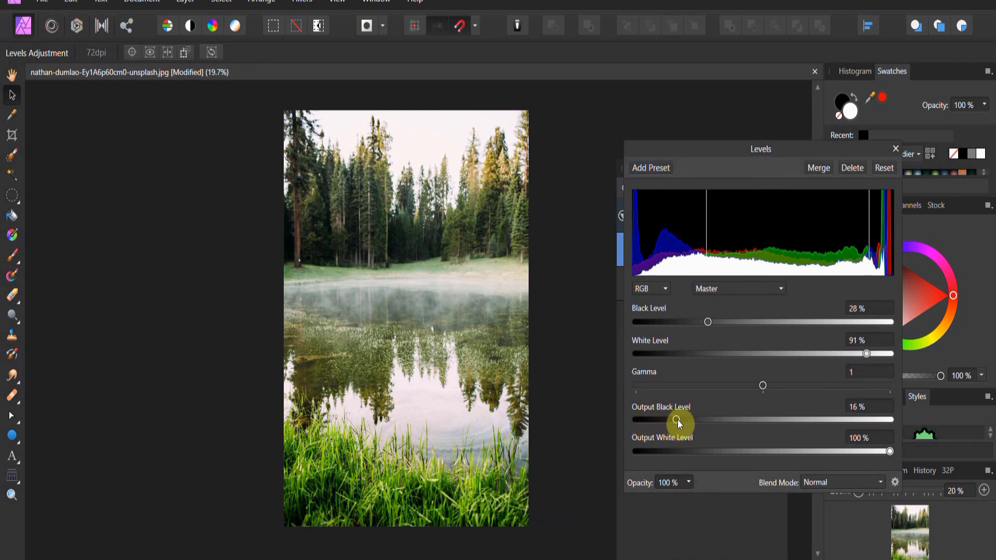
{"action": "left_click_drag", "start_coordinate": [814, 455], "coordinate": [901, 450]}
{"action": "mouse_move", "coordinate": [869, 357]}
{"action": "left_mouse_down"}
{"action": "mouse_move", "coordinate": [791, 362]}
{"action": "mouse_move", "coordinate": [815, 370]}
{"action": "left_mouse_up"}
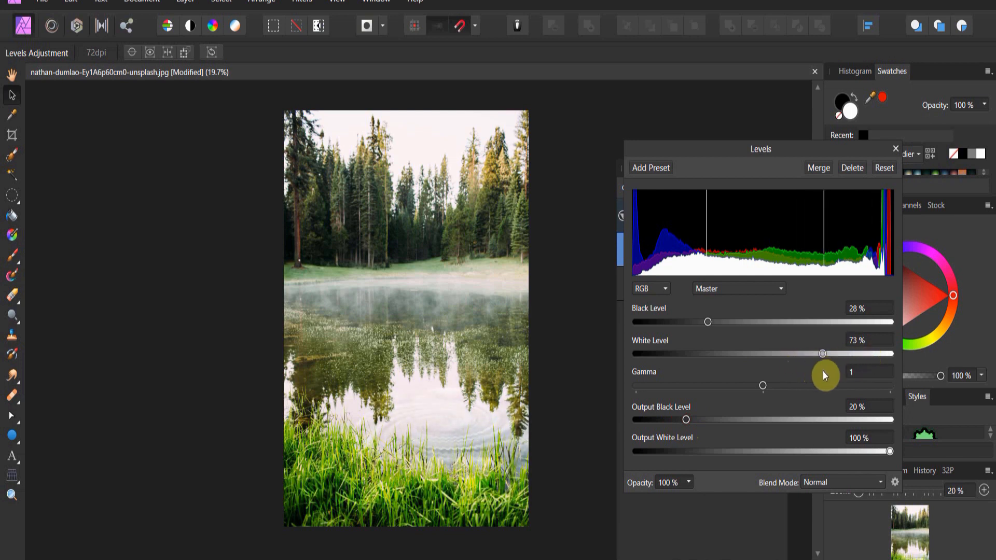
{"action": "left_click", "coordinate": [440, 423]}
{"action": "mouse_move", "coordinate": [440, 422]}
{"action": "left_mouse_down"}
{"action": "mouse_move", "coordinate": [449, 415]}
{"action": "mouse_move", "coordinate": [444, 425]}
{"action": "left_mouse_up"}
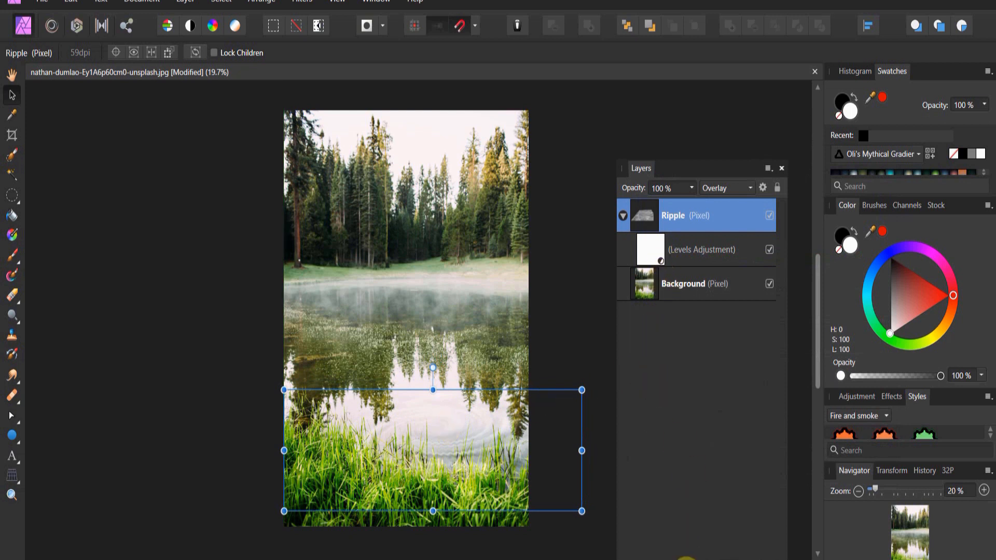
Step: Add a mask to the Ripple layer and paint black with the Paint Brush over its lower-right corner
{"action": "left_click", "coordinate": [673, 555]}
{"action": "left_click", "coordinate": [12, 255]}
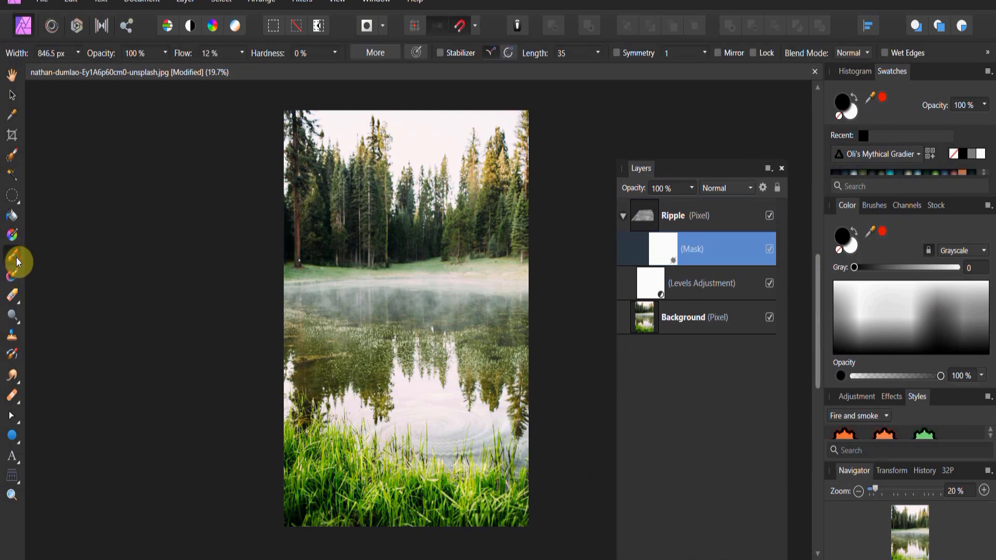
{"action": "key", "text": "x"}
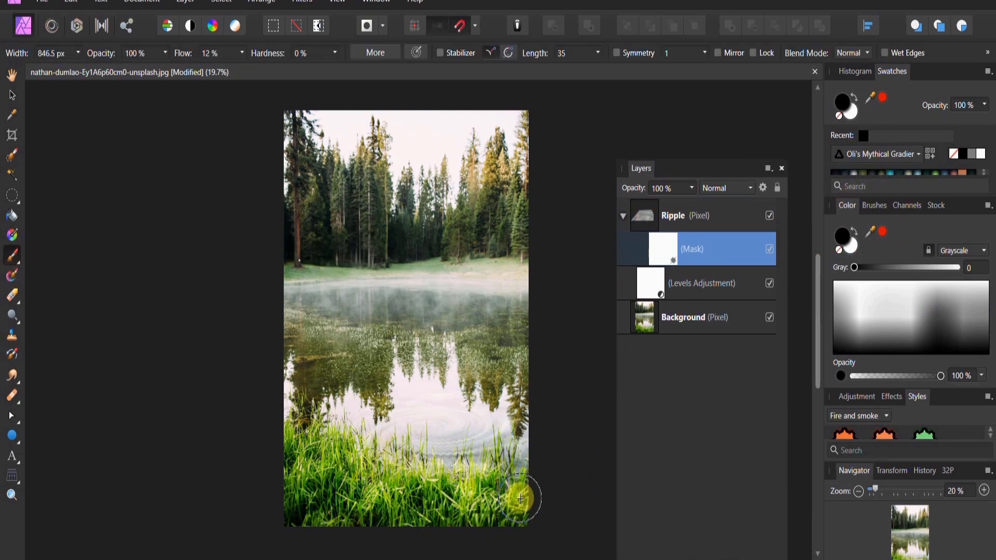
{"action": "mouse_move", "coordinate": [560, 473]}
{"action": "left_mouse_down"}
{"action": "mouse_move", "coordinate": [490, 487]}
{"action": "mouse_move", "coordinate": [473, 502]}
{"action": "mouse_move", "coordinate": [429, 492]}
{"action": "mouse_move", "coordinate": [338, 418]}
{"action": "mouse_move", "coordinate": [446, 496]}
{"action": "mouse_move", "coordinate": [515, 427]}
{"action": "mouse_move", "coordinate": [493, 384]}
{"action": "mouse_move", "coordinate": [438, 374]}
{"action": "mouse_move", "coordinate": [389, 382]}
{"action": "mouse_move", "coordinate": [324, 457]}
{"action": "mouse_move", "coordinate": [455, 360]}
{"action": "mouse_move", "coordinate": [479, 505]}
{"action": "mouse_move", "coordinate": [486, 488]}
{"action": "mouse_move", "coordinate": [469, 457]}
{"action": "mouse_move", "coordinate": [512, 432]}
{"action": "mouse_move", "coordinate": [473, 441]}
{"action": "mouse_move", "coordinate": [455, 486]}
{"action": "mouse_move", "coordinate": [467, 492]}
{"action": "mouse_move", "coordinate": [474, 451]}
{"action": "mouse_move", "coordinate": [454, 475]}
{"action": "mouse_move", "coordinate": [404, 475]}
{"action": "mouse_move", "coordinate": [389, 491]}
{"action": "mouse_move", "coordinate": [416, 488]}
{"action": "mouse_move", "coordinate": [425, 509]}
{"action": "mouse_move", "coordinate": [465, 494]}
{"action": "mouse_move", "coordinate": [524, 508]}
{"action": "mouse_move", "coordinate": [391, 505]}
{"action": "mouse_move", "coordinate": [550, 504]}
{"action": "left_mouse_up"}
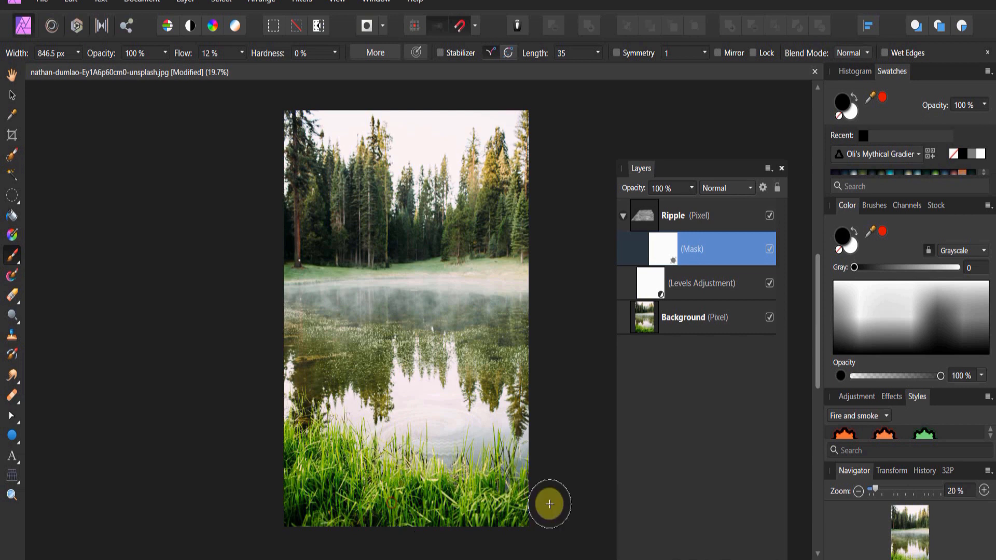
Step: Select the Ripple layer and set its blend mode to Hard Light
{"action": "left_click", "coordinate": [749, 189]}
{"action": "left_click", "coordinate": [637, 206]}
{"action": "left_click", "coordinate": [685, 215]}
{"action": "left_click", "coordinate": [750, 187]}
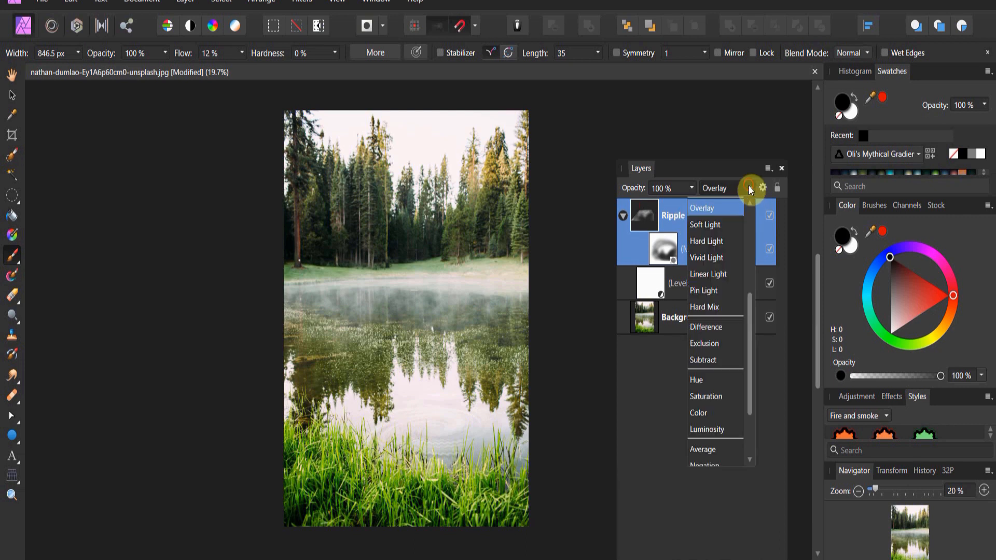
{"action": "left_click", "coordinate": [730, 244]}
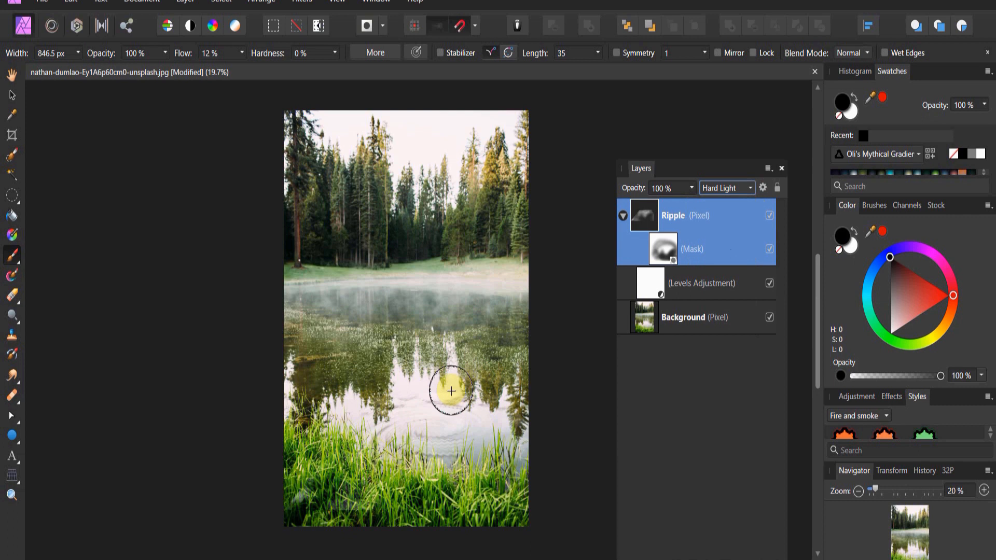
Step: Paint black on the Ripple mask across the middle and lower lake to hide the ripples there
{"action": "left_click_drag", "start_coordinate": [507, 388], "coordinate": [329, 385]}
{"action": "left_click_drag", "start_coordinate": [415, 362], "coordinate": [415, 362]}
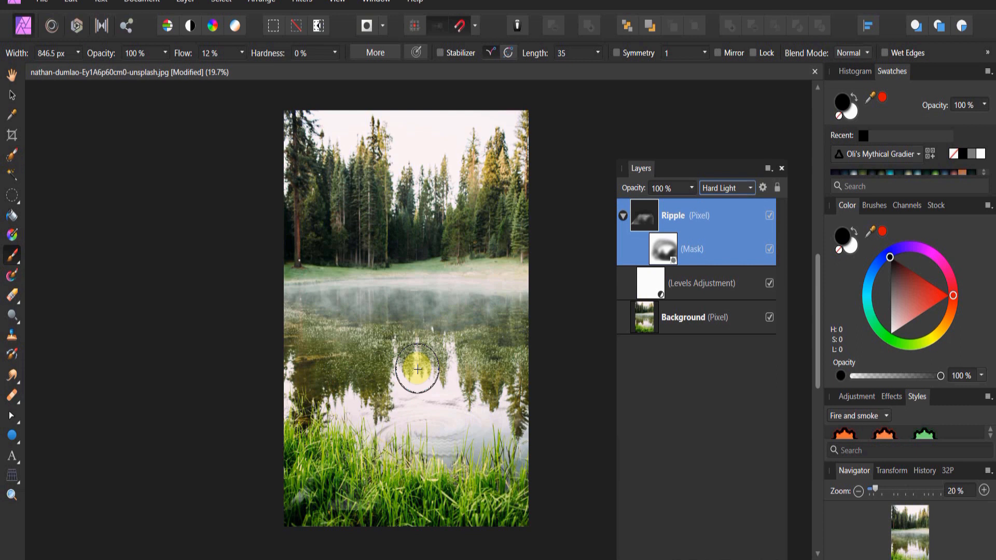
{"action": "left_click", "coordinate": [665, 255]}
{"action": "mouse_move", "coordinate": [534, 377]}
{"action": "left_mouse_down"}
{"action": "mouse_move", "coordinate": [512, 397]}
{"action": "mouse_move", "coordinate": [412, 389]}
{"action": "mouse_move", "coordinate": [510, 420]}
{"action": "mouse_move", "coordinate": [406, 394]}
{"action": "mouse_move", "coordinate": [469, 389]}
{"action": "mouse_move", "coordinate": [353, 409]}
{"action": "mouse_move", "coordinate": [417, 391]}
{"action": "mouse_move", "coordinate": [340, 431]}
{"action": "mouse_move", "coordinate": [359, 395]}
{"action": "mouse_move", "coordinate": [449, 346]}
{"action": "mouse_move", "coordinate": [507, 401]}
{"action": "mouse_move", "coordinate": [444, 390]}
{"action": "mouse_move", "coordinate": [500, 406]}
{"action": "mouse_move", "coordinate": [526, 437]}
{"action": "mouse_move", "coordinate": [609, 477]}
{"action": "mouse_move", "coordinate": [521, 459]}
{"action": "mouse_move", "coordinate": [394, 471]}
{"action": "mouse_move", "coordinate": [441, 529]}
{"action": "left_mouse_up"}
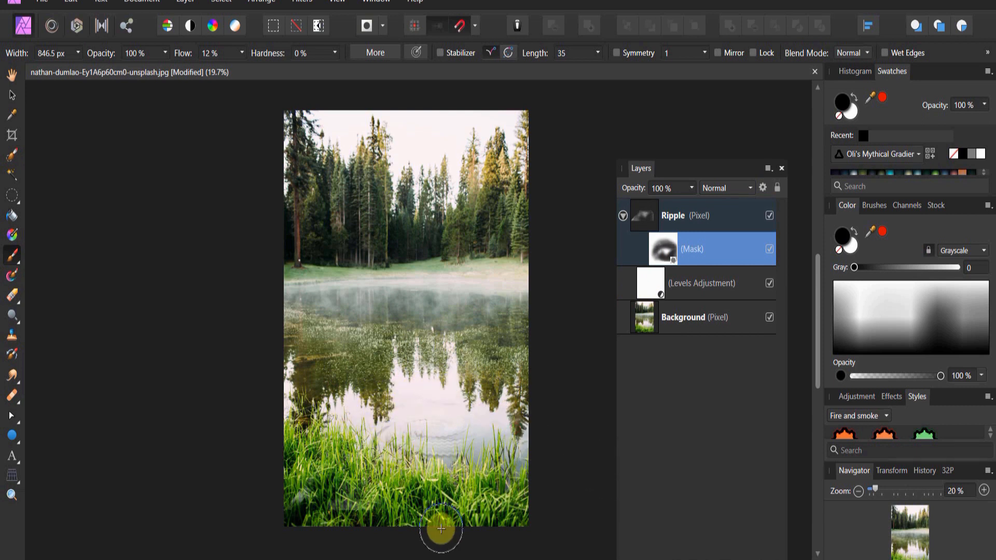
{"action": "left_click", "coordinate": [652, 222]}
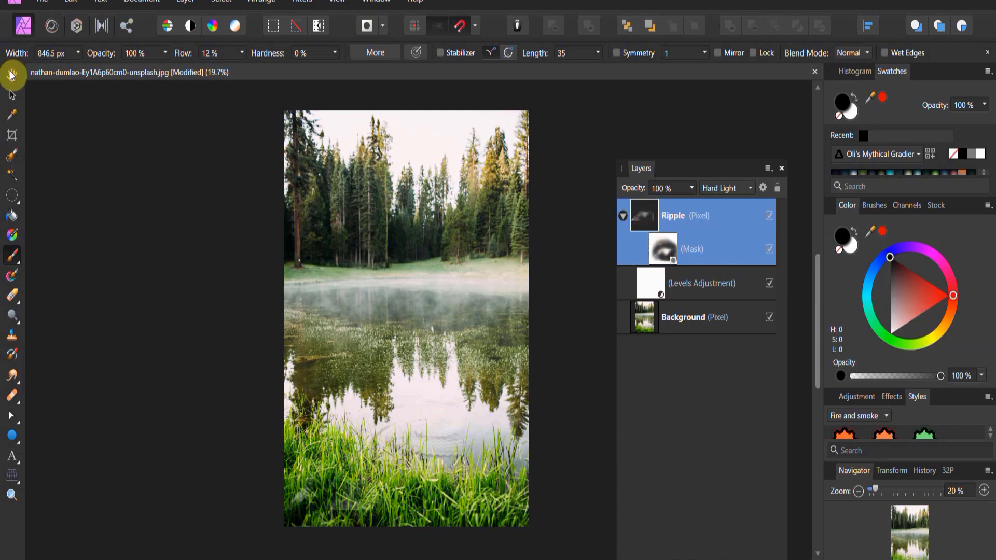
Step: Move the Ripple layer up over the misty upper lake and stretch it much wider on both sides
{"action": "left_click", "coordinate": [11, 98]}
{"action": "left_click_drag", "start_coordinate": [434, 441], "coordinate": [413, 316]}
{"action": "left_click_drag", "start_coordinate": [413, 386], "coordinate": [412, 367]}
{"action": "left_click_drag", "start_coordinate": [264, 315], "coordinate": [196, 315]}
{"action": "left_click_drag", "start_coordinate": [564, 314], "coordinate": [705, 339]}
{"action": "left_click_drag", "start_coordinate": [460, 305], "coordinate": [412, 307]}
{"action": "mouse_move", "coordinate": [406, 369]}
{"action": "left_mouse_down"}
{"action": "mouse_move", "coordinate": [407, 338]}
{"action": "mouse_move", "coordinate": [404, 360]}
{"action": "left_mouse_up"}
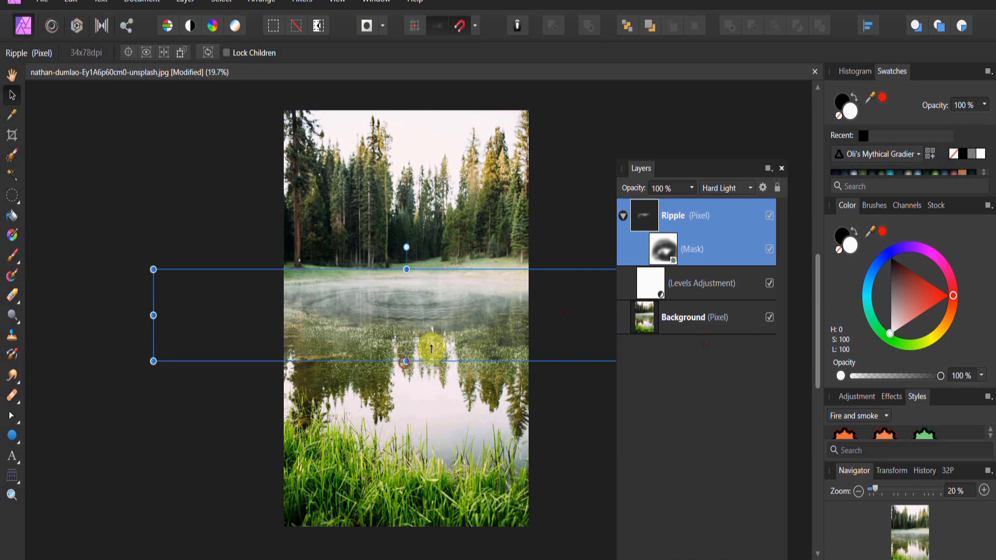
Step: Select the Ripple mask, switch to white, and paint across the upper lake to reveal the ripples
{"action": "left_click", "coordinate": [581, 512]}
{"action": "left_click", "coordinate": [669, 258]}
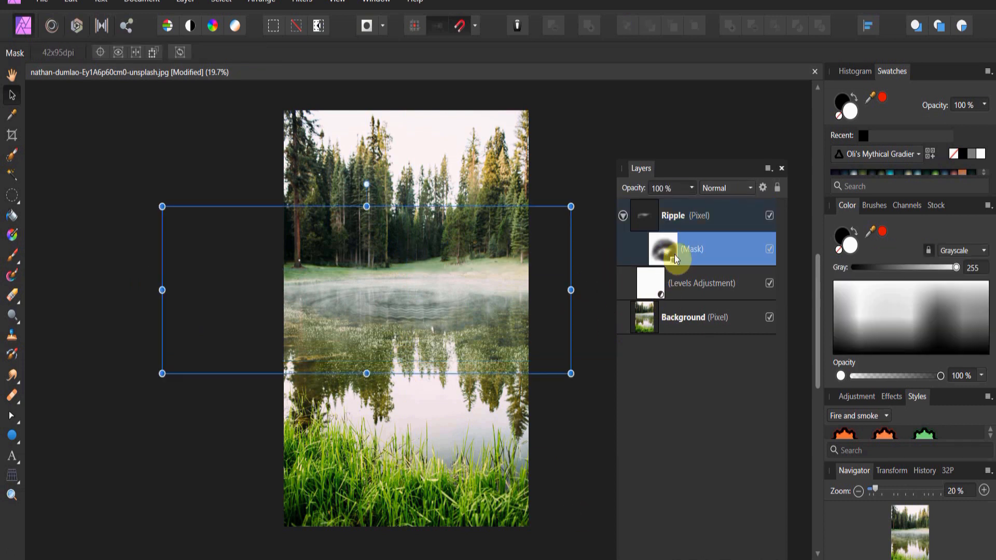
{"action": "left_click", "coordinate": [855, 114]}
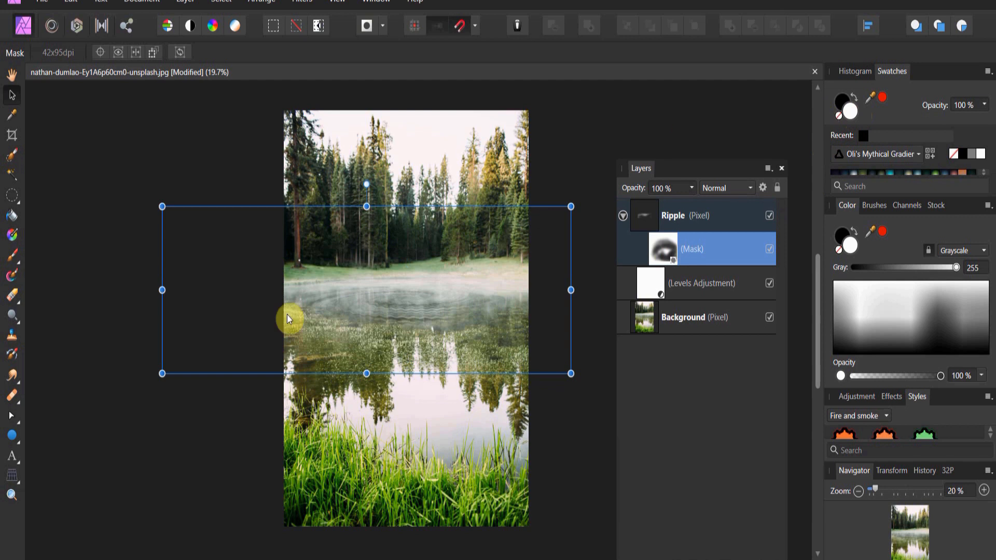
{"action": "left_click", "coordinate": [13, 256]}
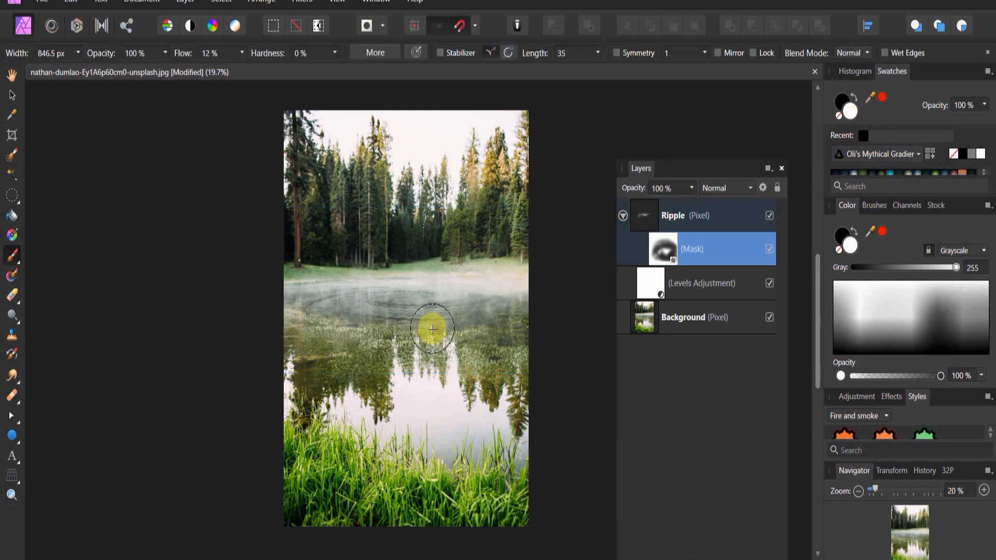
{"action": "mouse_move", "coordinate": [344, 297]}
{"action": "left_mouse_down"}
{"action": "mouse_move", "coordinate": [392, 287]}
{"action": "mouse_move", "coordinate": [364, 332]}
{"action": "mouse_move", "coordinate": [490, 345]}
{"action": "mouse_move", "coordinate": [383, 355]}
{"action": "mouse_move", "coordinate": [504, 312]}
{"action": "mouse_move", "coordinate": [379, 296]}
{"action": "mouse_move", "coordinate": [521, 333]}
{"action": "mouse_move", "coordinate": [489, 286]}
{"action": "mouse_move", "coordinate": [391, 307]}
{"action": "mouse_move", "coordinate": [479, 329]}
{"action": "mouse_move", "coordinate": [376, 293]}
{"action": "mouse_move", "coordinate": [505, 317]}
{"action": "mouse_move", "coordinate": [389, 289]}
{"action": "mouse_move", "coordinate": [353, 331]}
{"action": "mouse_move", "coordinate": [445, 282]}
{"action": "left_mouse_up"}
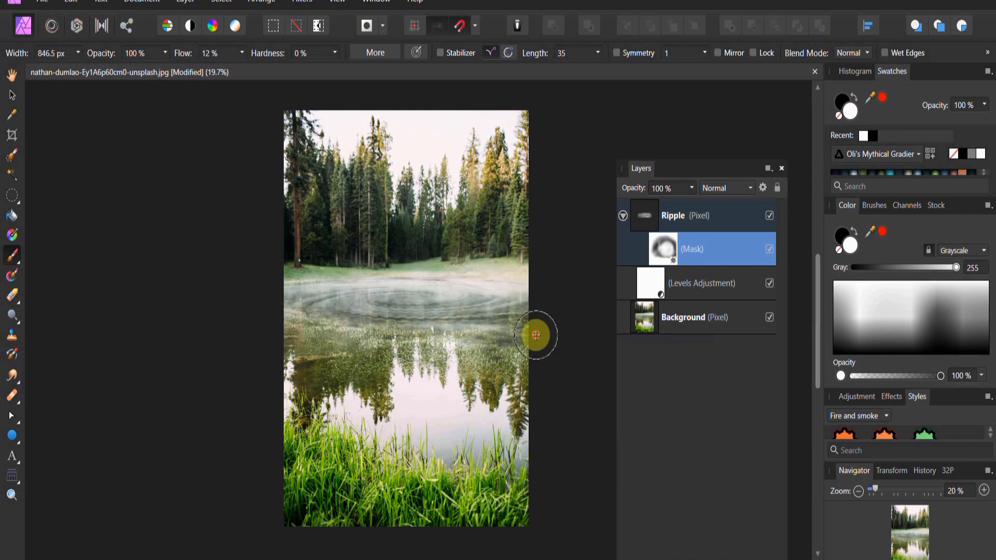
Step: Readjust the nested Levels to black level 17%, white level 85% and output black level 2%
{"action": "double_click", "coordinate": [654, 280]}
{"action": "left_click_drag", "start_coordinate": [709, 322], "coordinate": [680, 325]}
{"action": "left_click_drag", "start_coordinate": [833, 357], "coordinate": [852, 355]}
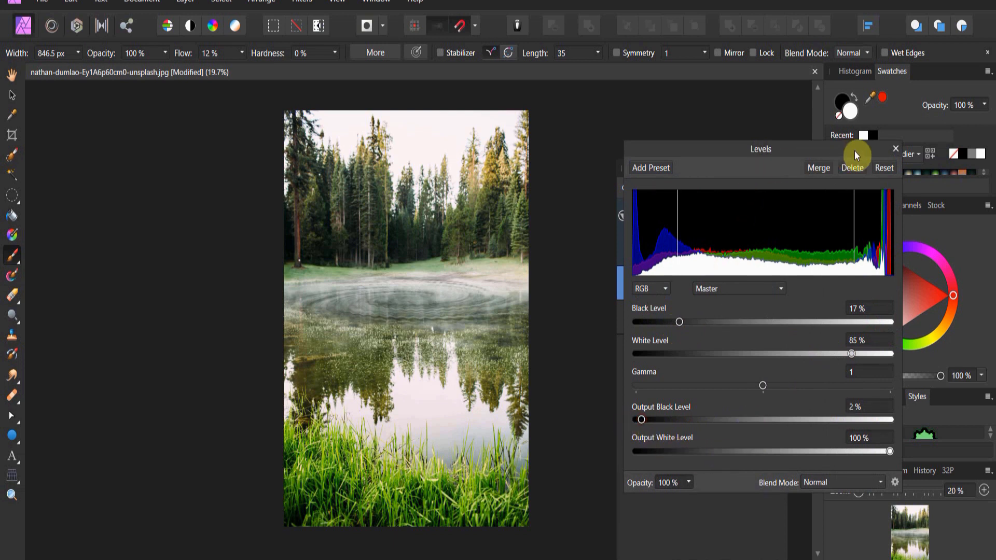
{"action": "left_click", "coordinate": [896, 150]}
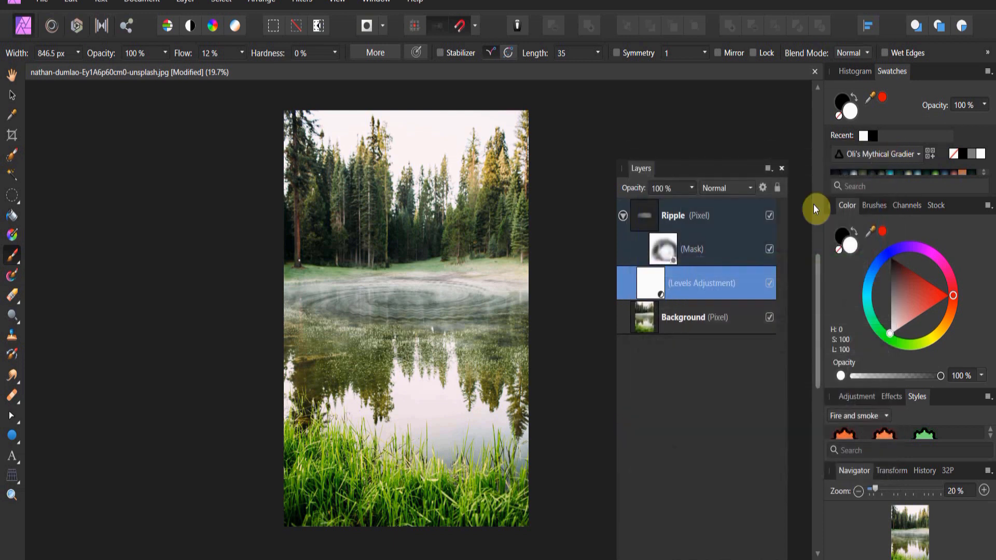
Step: Paint black on the Ripple mask along the lower edge of the ripple band and enlarge the brush to 973.5 px
{"action": "left_click", "coordinate": [667, 244]}
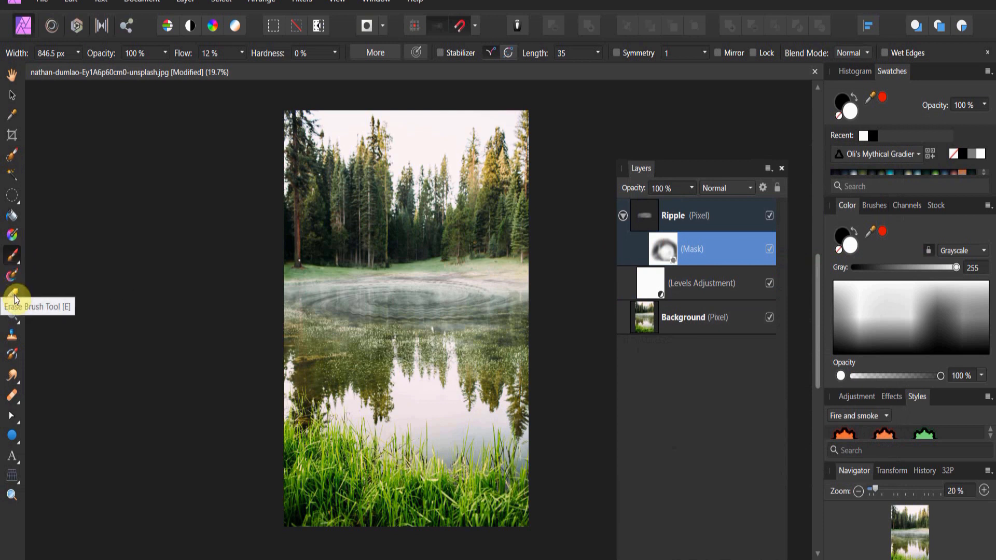
{"action": "mouse_move", "coordinate": [316, 326]}
{"action": "left_mouse_down"}
{"action": "mouse_move", "coordinate": [346, 358]}
{"action": "mouse_move", "coordinate": [471, 350]}
{"action": "mouse_move", "coordinate": [397, 338]}
{"action": "mouse_move", "coordinate": [523, 340]}
{"action": "left_mouse_up"}
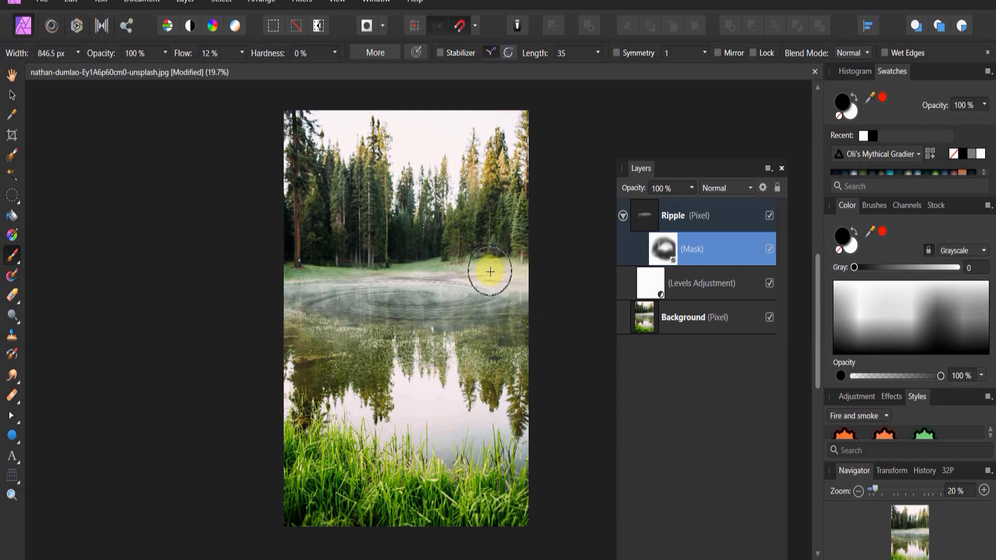
{"action": "key", "text": "bracketright"}
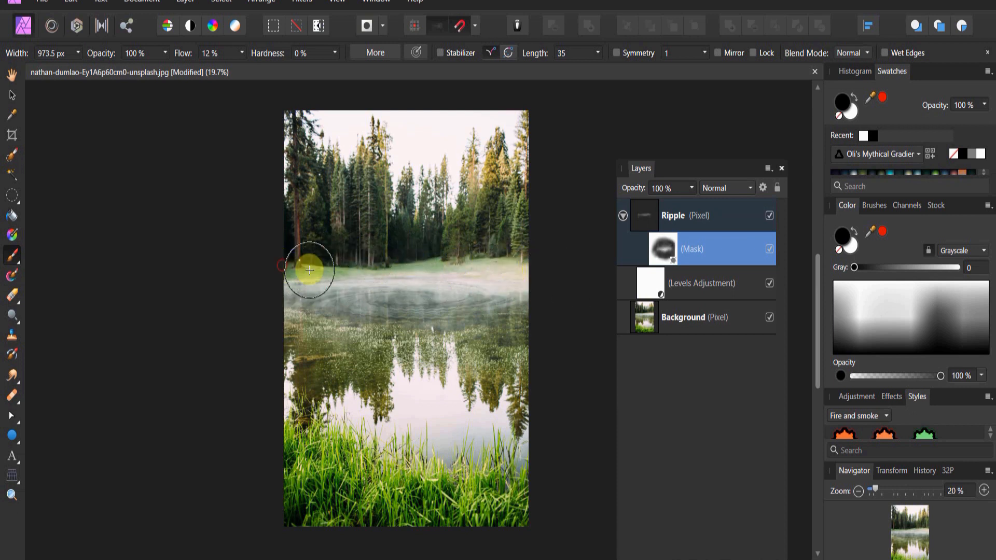
Step: Lower the Ripple layer's opacity to 79%
{"action": "left_click", "coordinate": [698, 216]}
{"action": "left_click", "coordinate": [693, 188]}
{"action": "left_click_drag", "start_coordinate": [692, 203], "coordinate": [690, 203]}
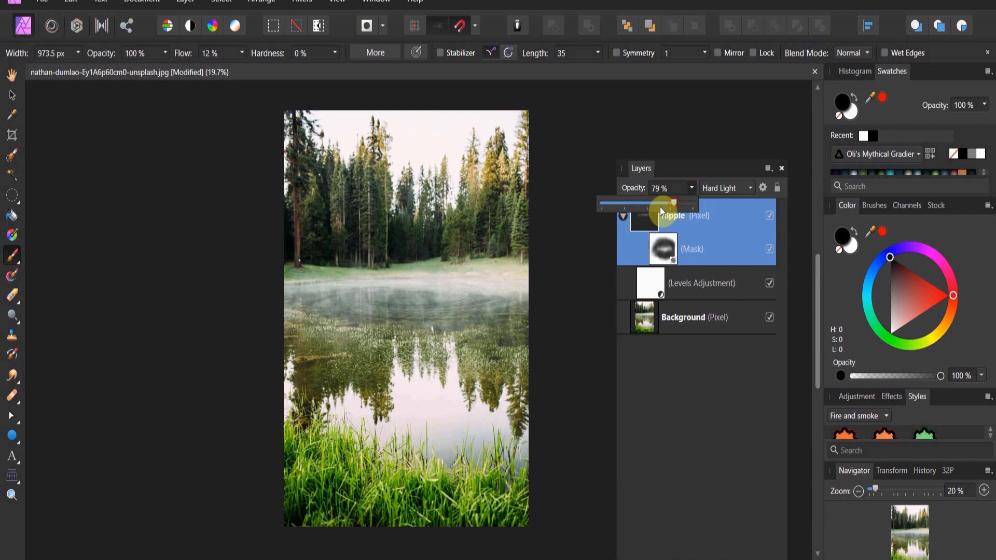
Step: Move the Ripple layer slightly up and to the right, then deselect it
{"action": "key", "text": "v"}
{"action": "left_click", "coordinate": [77, 123]}
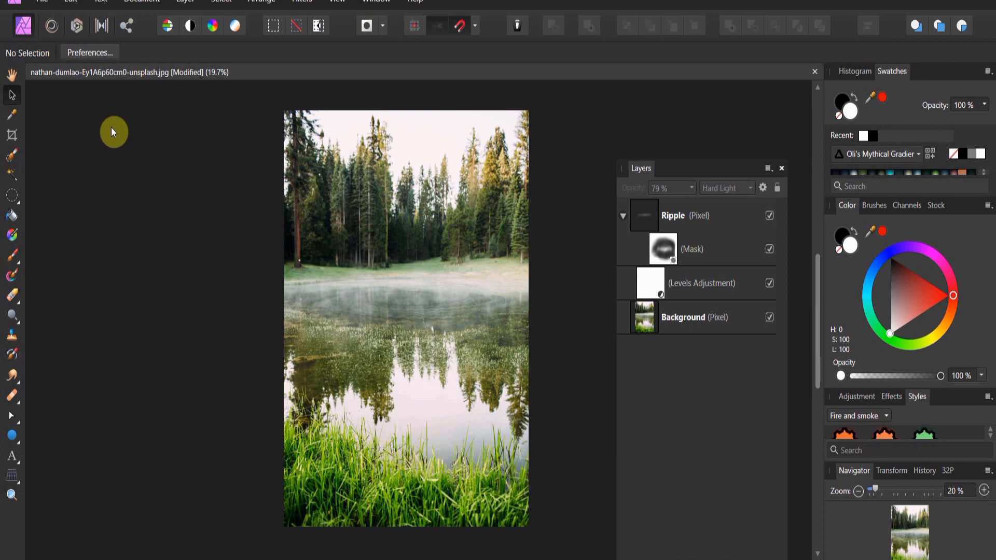
{"action": "left_click", "coordinate": [664, 230]}
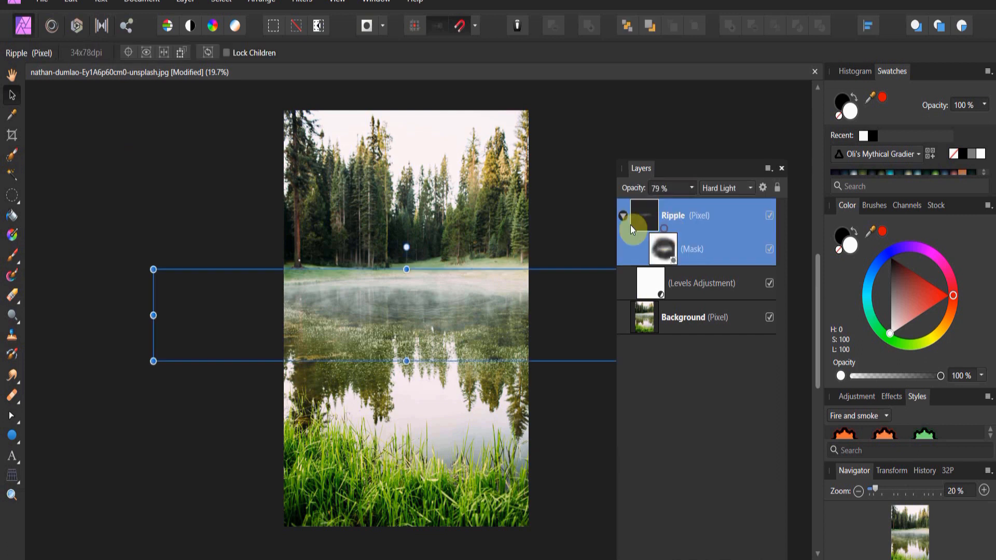
{"action": "mouse_move", "coordinate": [418, 339]}
{"action": "left_mouse_down"}
{"action": "mouse_move", "coordinate": [443, 442]}
{"action": "mouse_move", "coordinate": [431, 451]}
{"action": "mouse_move", "coordinate": [459, 424]}
{"action": "mouse_move", "coordinate": [458, 442]}
{"action": "mouse_move", "coordinate": [472, 444]}
{"action": "mouse_move", "coordinate": [441, 397]}
{"action": "mouse_move", "coordinate": [452, 297]}
{"action": "mouse_move", "coordinate": [444, 307]}
{"action": "left_mouse_up"}
{"action": "left_click", "coordinate": [223, 214]}
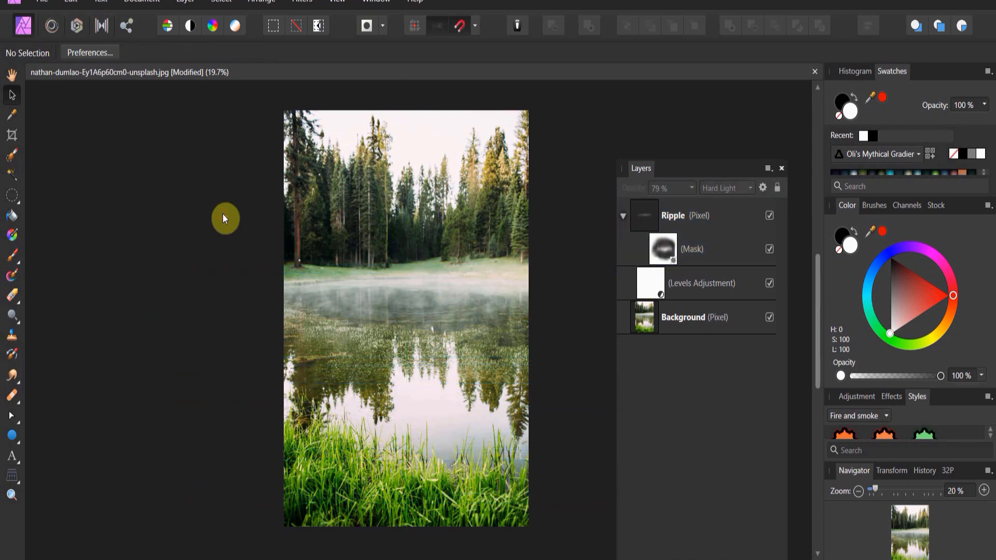